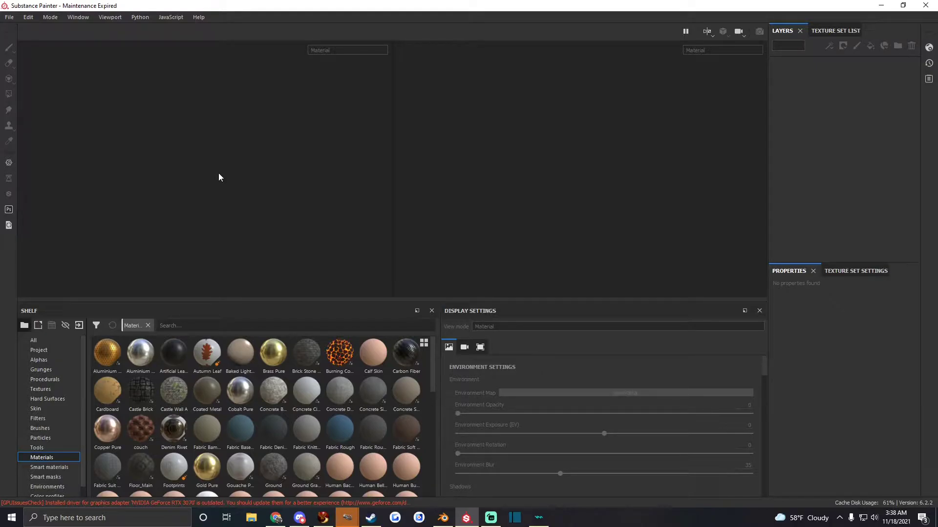
# Create a new project from the mesh file Imperial Hat Crest.fbx with the Adobe Dimension template.
pyautogui.click(9, 16)
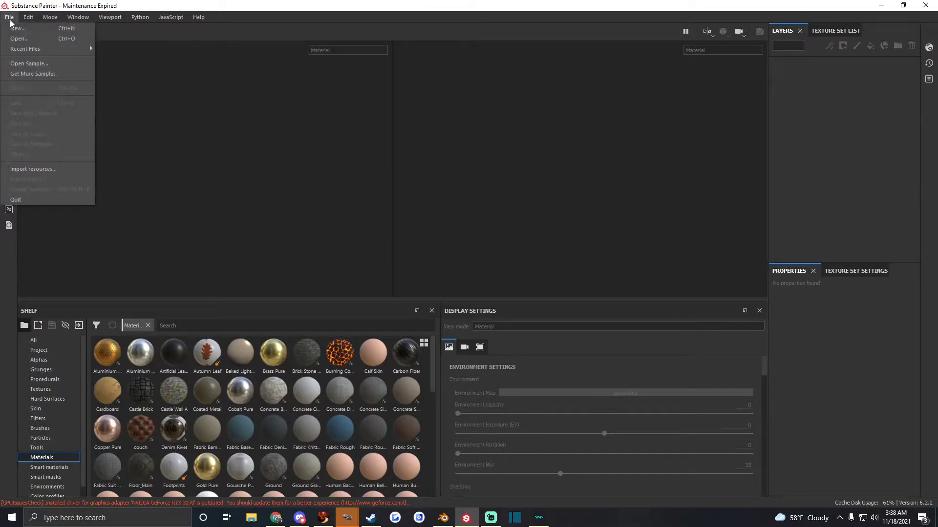
pyautogui.click(14, 27)
pyautogui.click(570, 121)
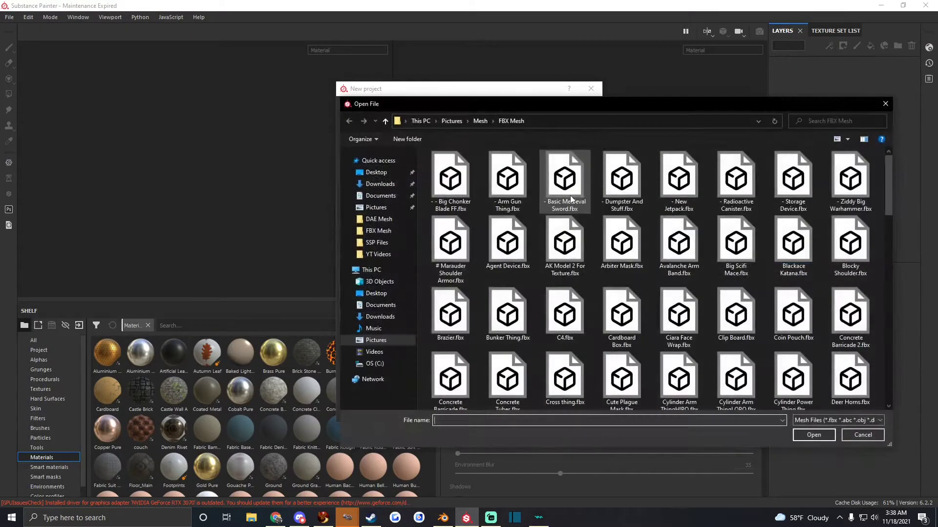
pyautogui.doubleClick(718, 186)
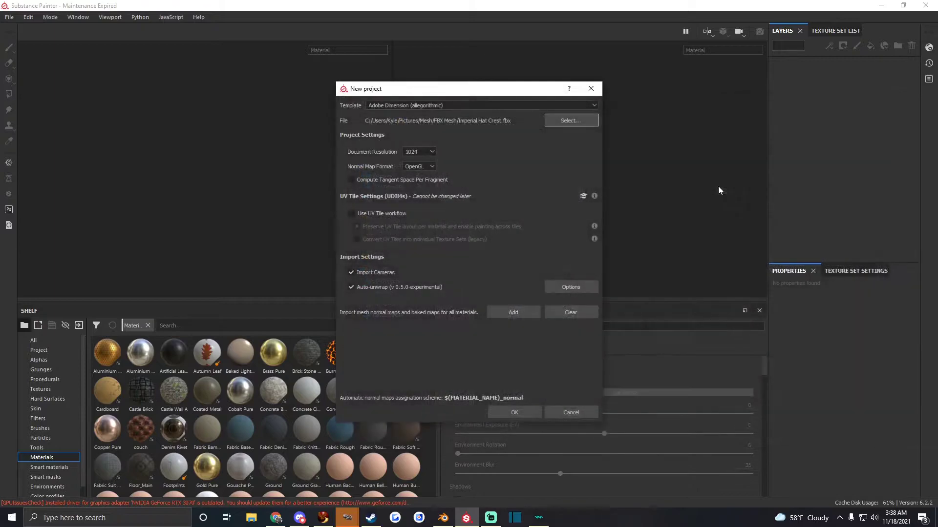
pyautogui.click(514, 412)
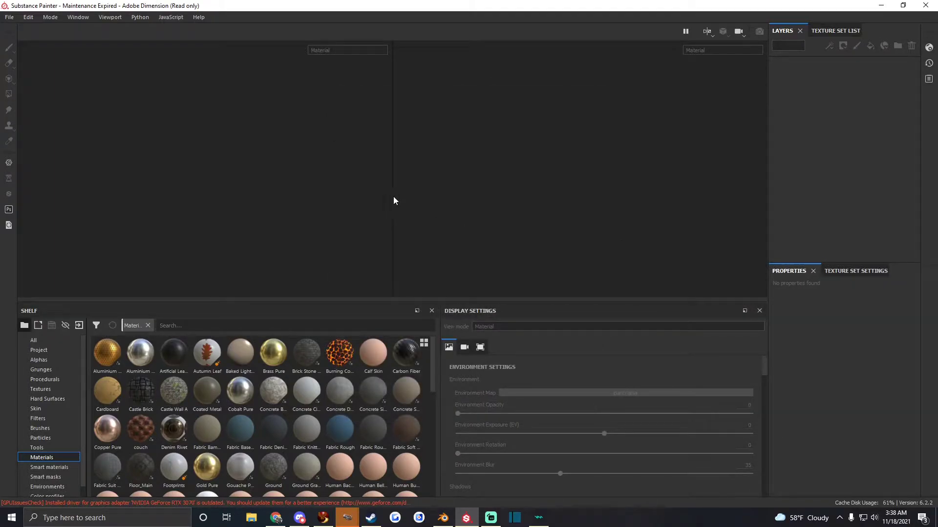
# Expand the 3D view over the UV view and frame the crest model in it.
pyautogui.moveTo(393, 196); pyautogui.dragTo(902, 212)
pyautogui.keyDown('alt'); pyautogui.moveTo(494, 182); pyautogui.dragTo(390, 189); pyautogui.keyUp('alt')
pyautogui.scroll(-5, 324, 179)
pyautogui.press('f')
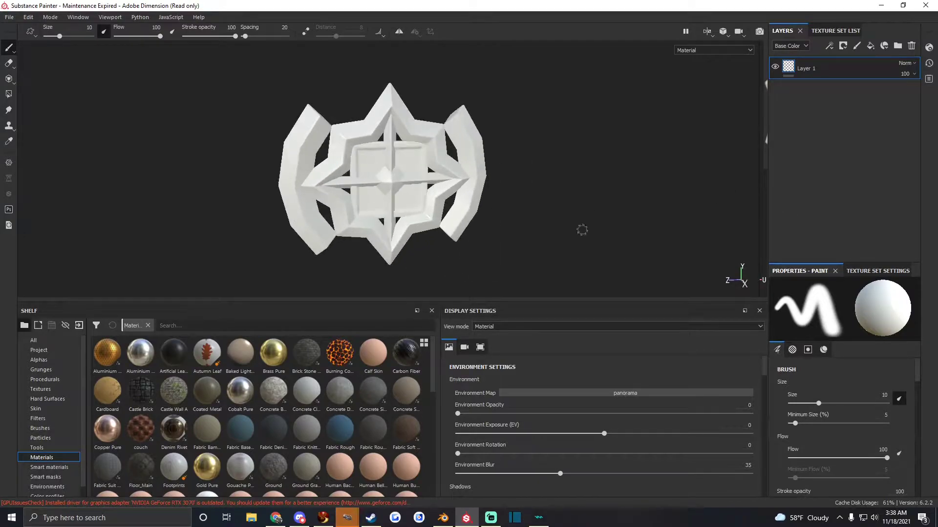
# Bake all mesh maps except ID at output size 512, with Average Normals off and antialiasing set to Subsampling 8x8.
pyautogui.click(878, 274)
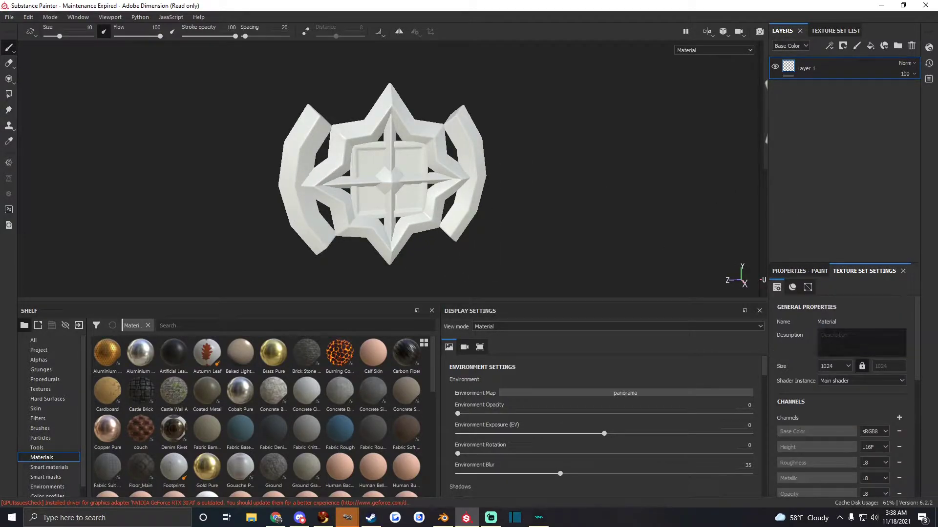
pyautogui.scroll(-4, 809, 347)
pyautogui.scroll(-2, 874, 454)
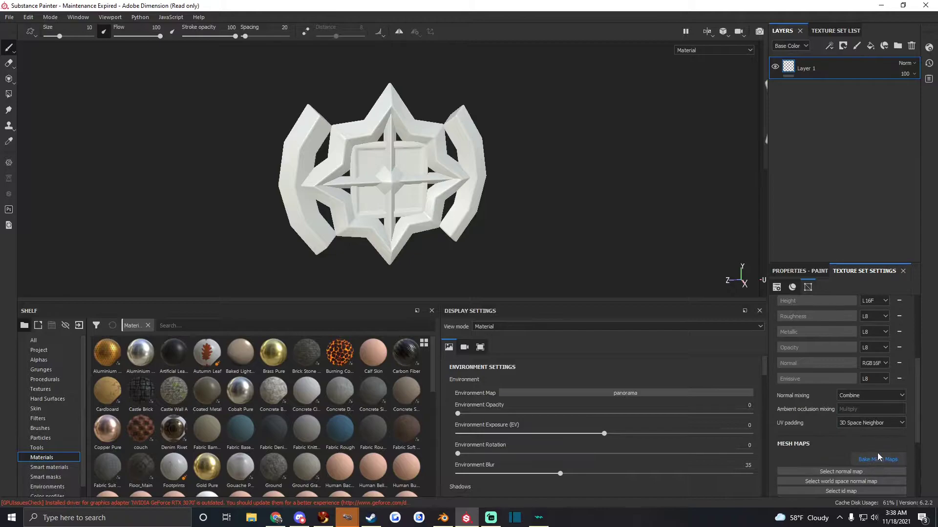
pyautogui.click(877, 457)
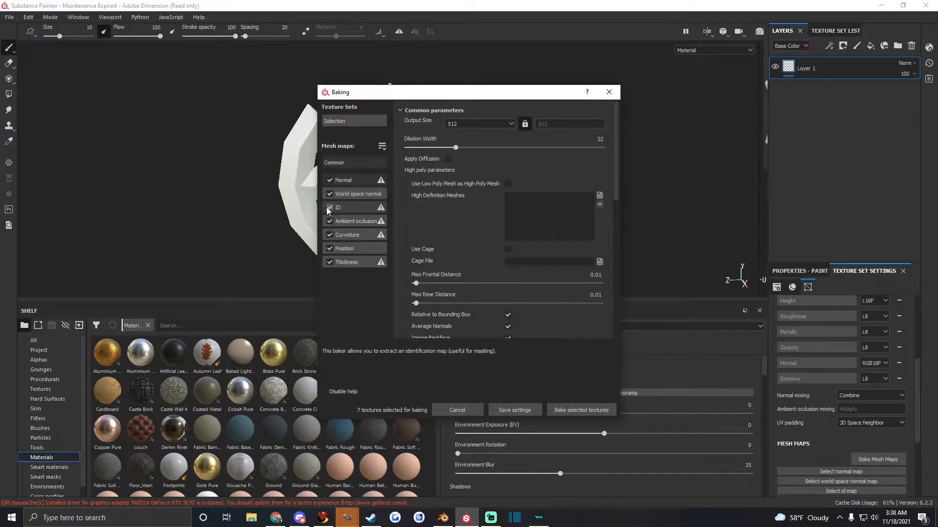
pyautogui.click(507, 326)
pyautogui.scroll(-3, 512, 270)
pyautogui.click(528, 265)
pyautogui.click(531, 292)
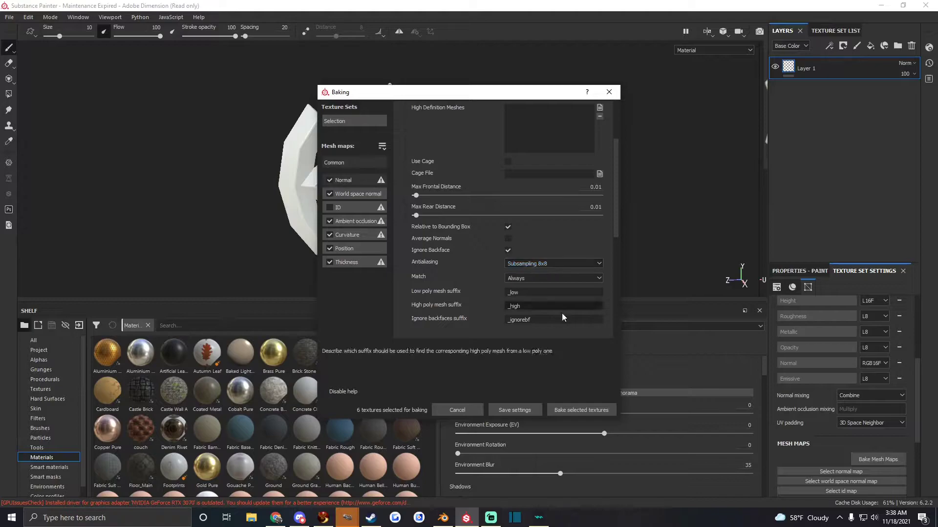
pyautogui.click(568, 408)
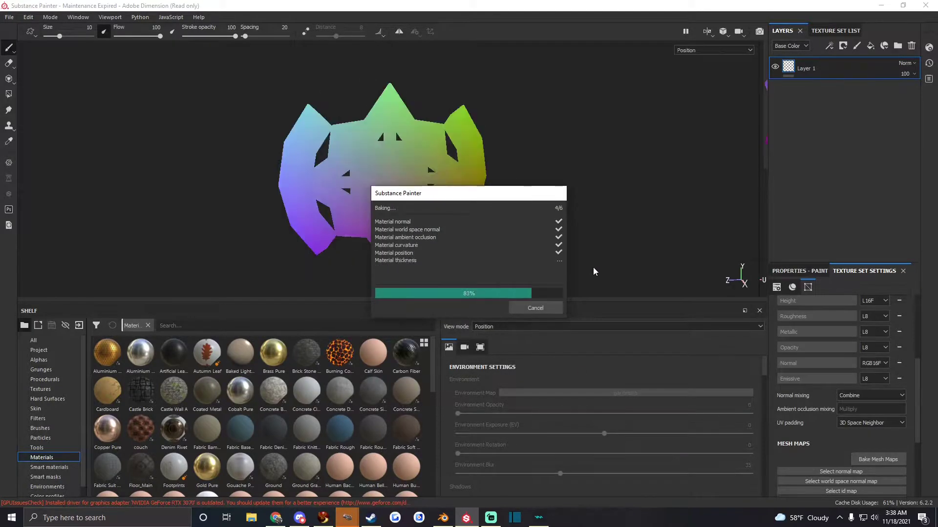
pyautogui.click(535, 308)
# Examine the baked edges and surface shading of the crest from several angles and distances.
pyautogui.scroll(3, 386, 226)
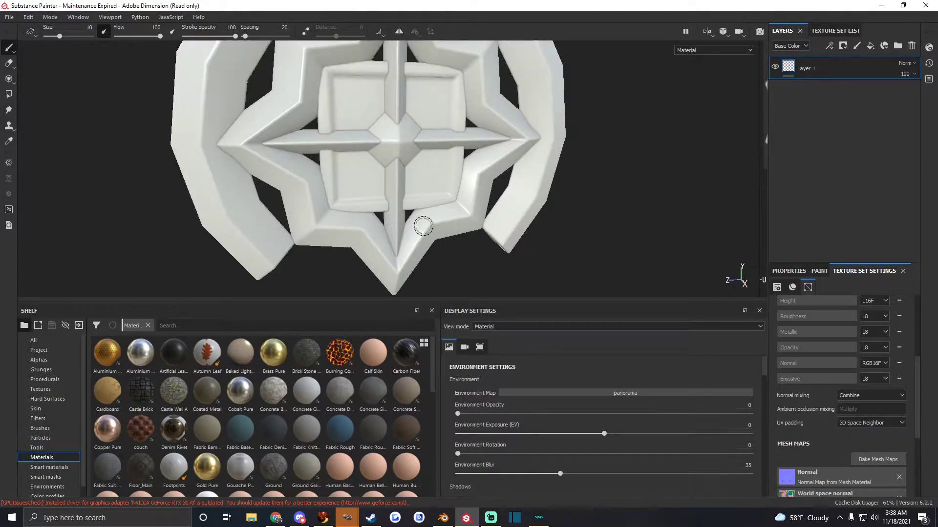
pyautogui.keyDown('alt'); pyautogui.moveTo(421, 223); pyautogui.dragTo(353, 137); pyautogui.keyUp('alt')
pyautogui.scroll(2, 354, 140)
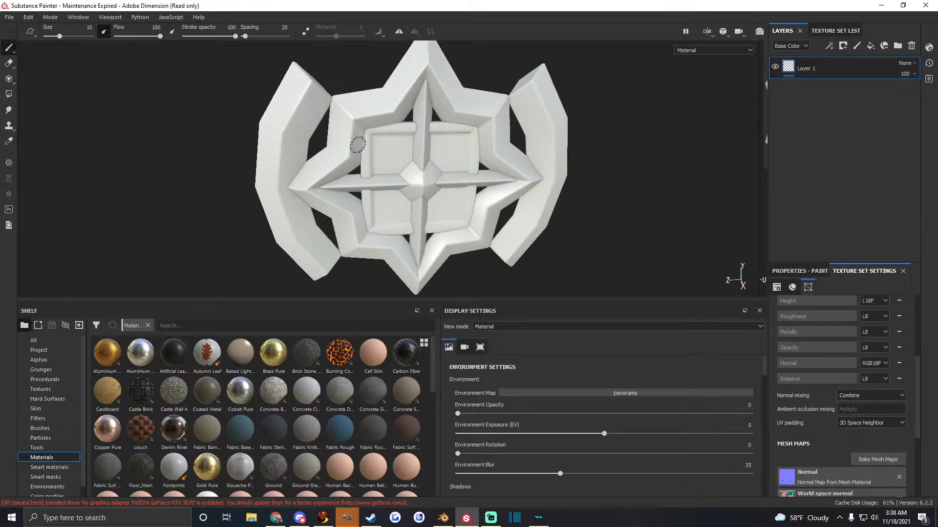
pyautogui.keyDown('alt'); pyautogui.moveTo(386, 164); pyautogui.dragTo(409, 173); pyautogui.keyUp('alt')
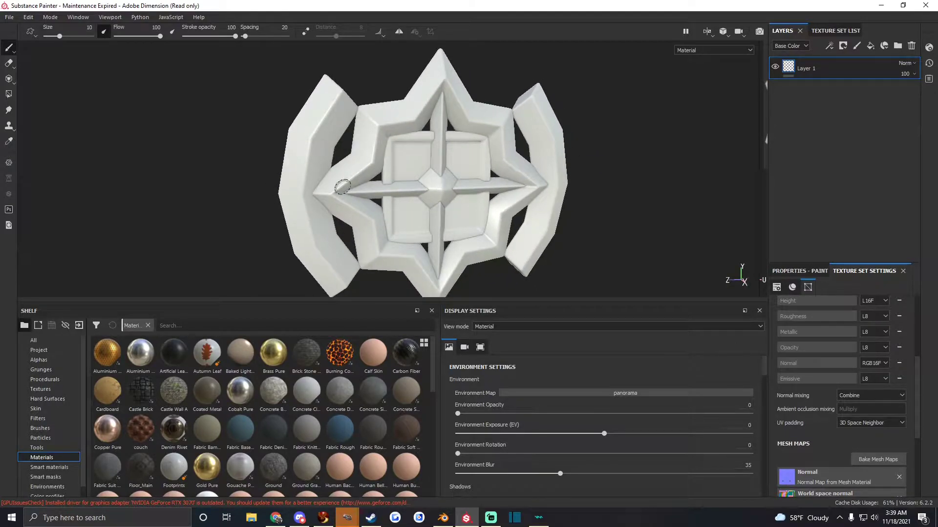
pyautogui.keyDown('alt'); pyautogui.moveTo(452, 180); pyautogui.dragTo(424, 174, button='middle'); pyautogui.keyUp('alt')
pyautogui.keyDown('alt'); pyautogui.moveTo(397, 196); pyautogui.dragTo(401, 173); pyautogui.keyUp('alt')
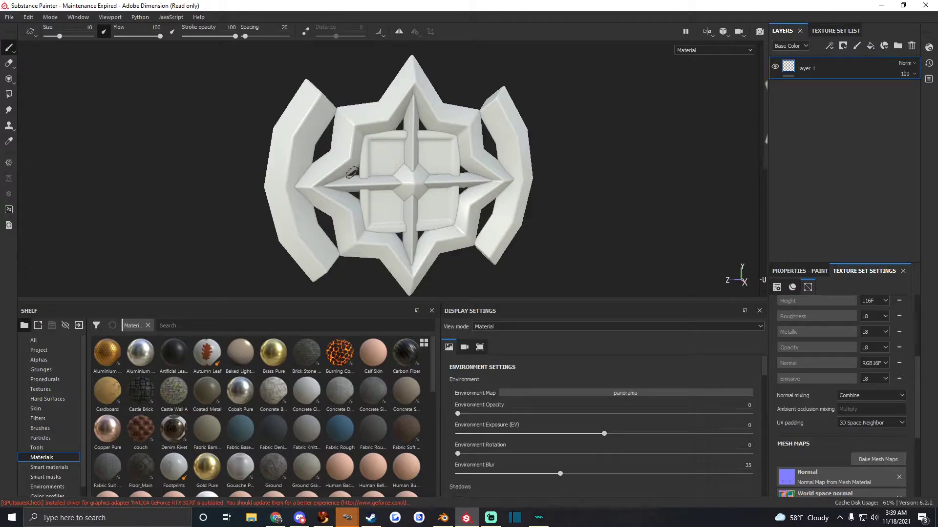
pyautogui.keyDown('alt'); pyautogui.moveTo(400, 189); pyautogui.dragTo(398, 191); pyautogui.keyUp('alt')
pyautogui.scroll(-4, 397, 190)
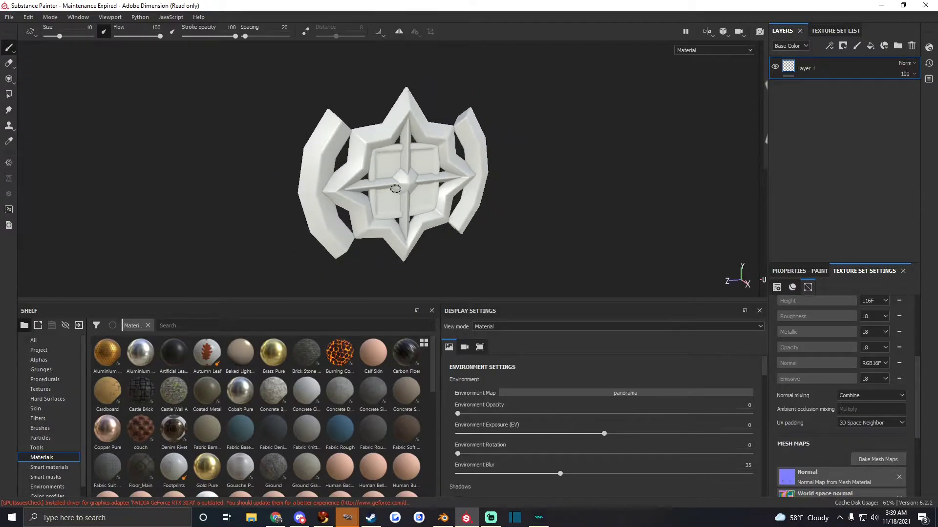
pyautogui.scroll(3, 394, 188)
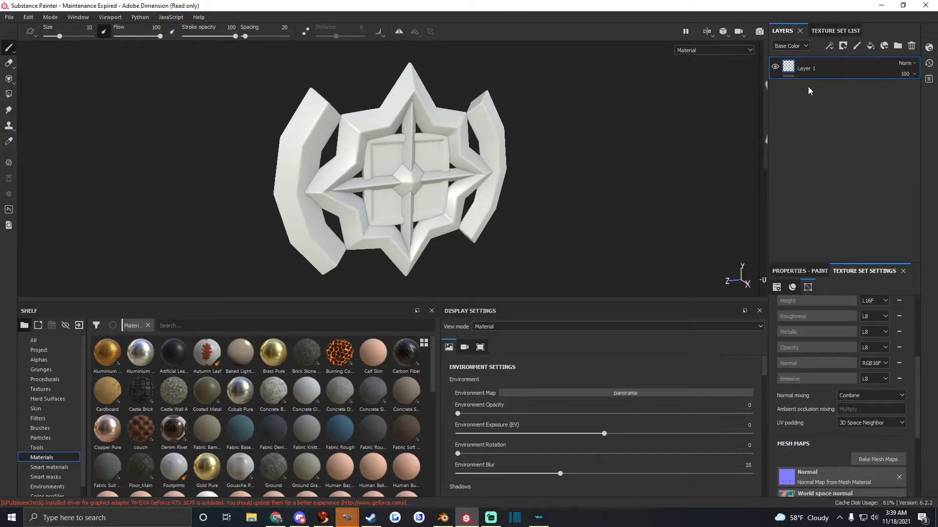
# Delete Layer 1 and set the viewport's view mode to Base Color.
pyautogui.press('Delete')
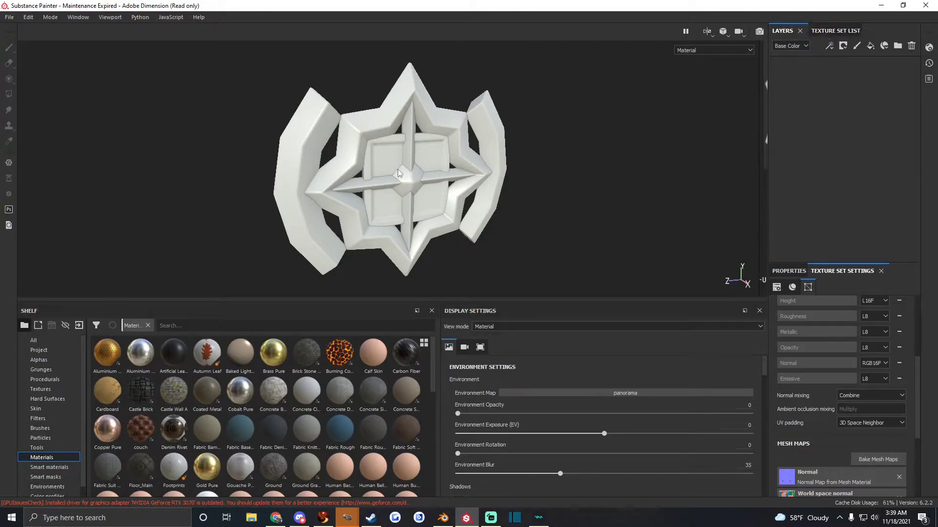
pyautogui.keyDown('alt'); pyautogui.moveTo(398, 169); pyautogui.dragTo(488, 174); pyautogui.keyUp('alt')
pyautogui.click(493, 326)
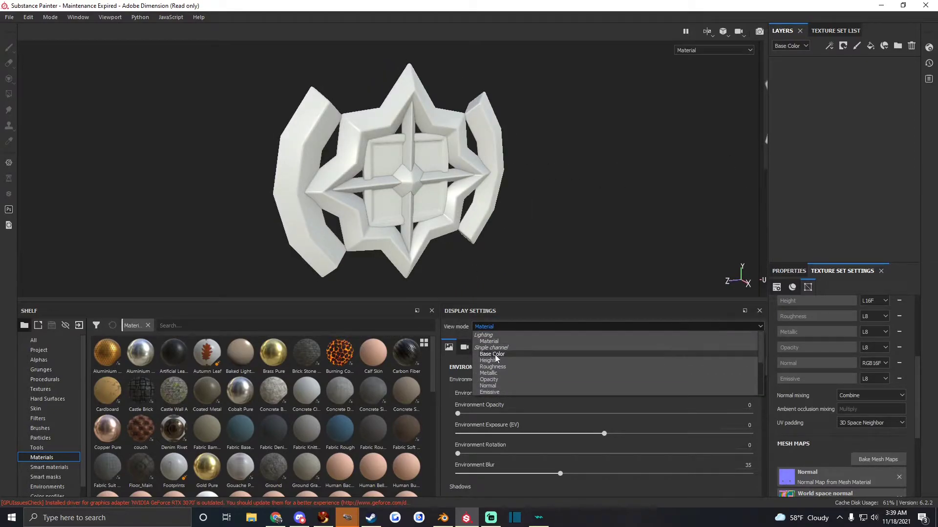
pyautogui.click(493, 354)
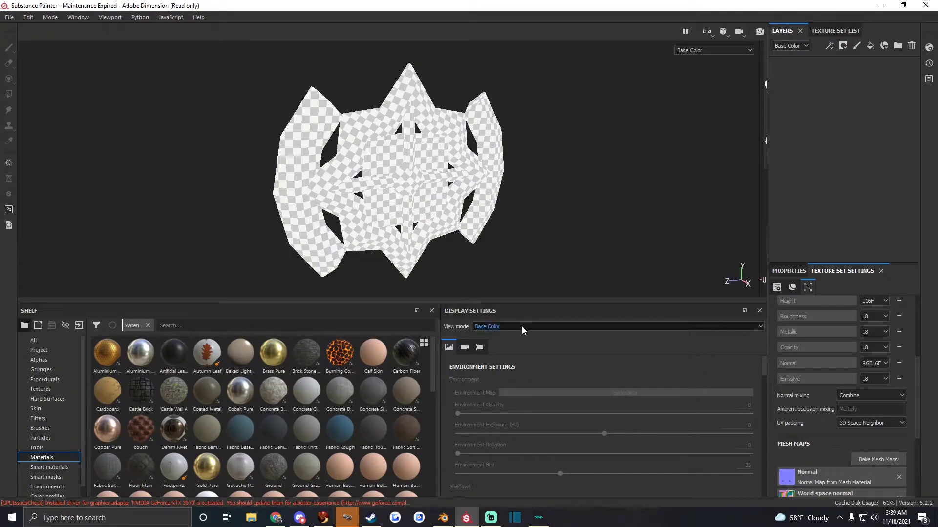
pyautogui.click(496, 328)
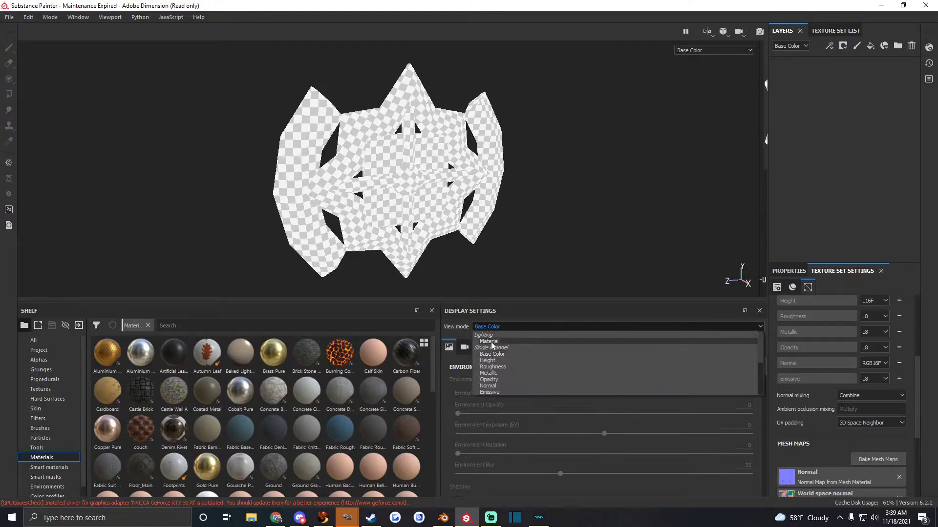
pyautogui.click(492, 328)
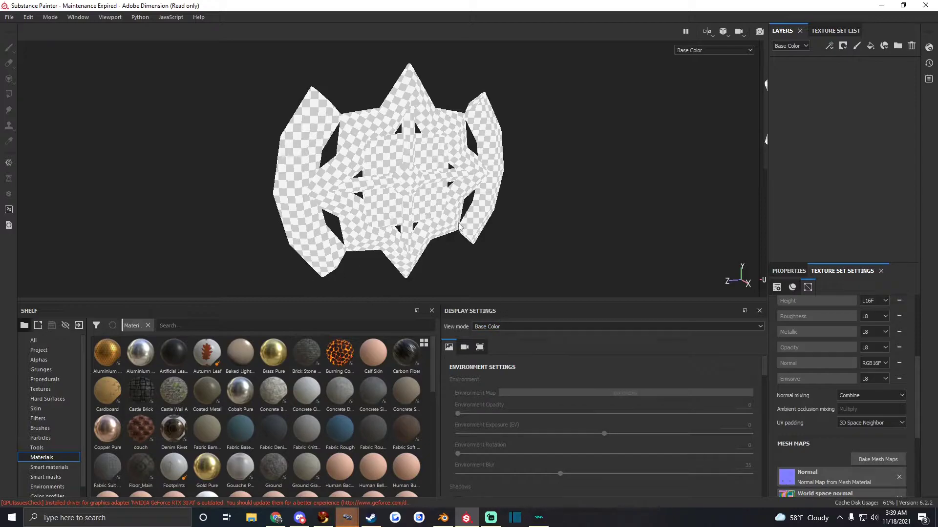
# Add the Baked Light Gradient smart material to the empty layer stack.
pyautogui.scroll(-3, 468, 216)
pyautogui.keyDown('alt'); pyautogui.moveTo(464, 215); pyautogui.dragTo(419, 186); pyautogui.keyUp('alt')
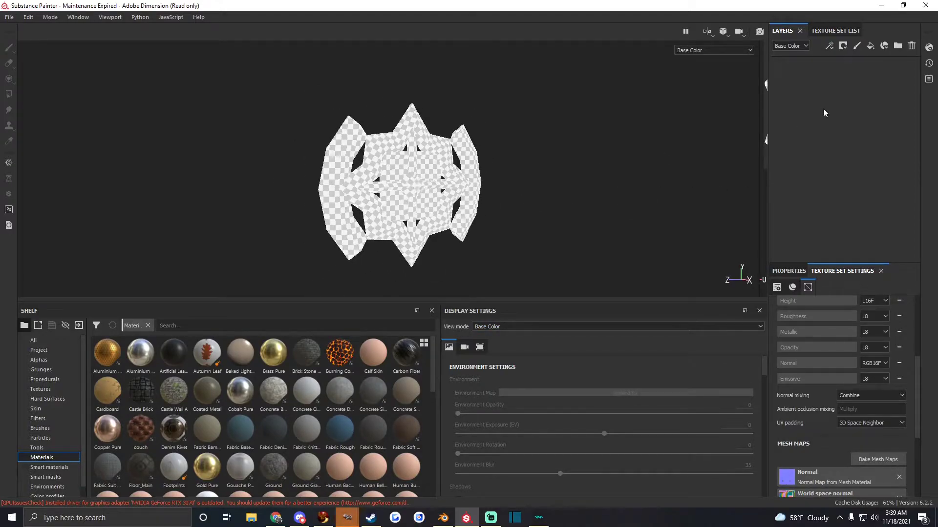
pyautogui.scroll(-1, 53, 450)
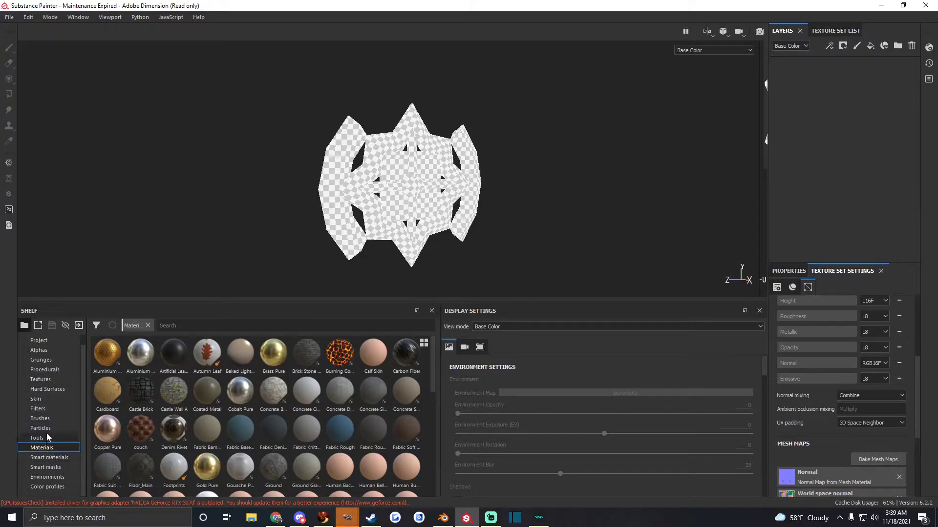
pyautogui.click(42, 459)
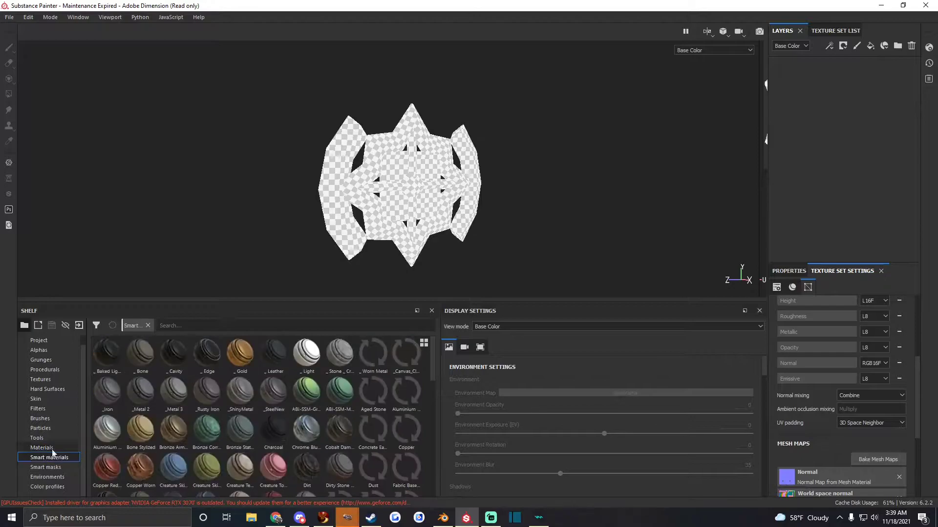
pyautogui.moveTo(104, 360)
pyautogui.mouseDown()
pyautogui.moveTo(517, 256)
pyautogui.moveTo(830, 103)
pyautogui.mouseUp()
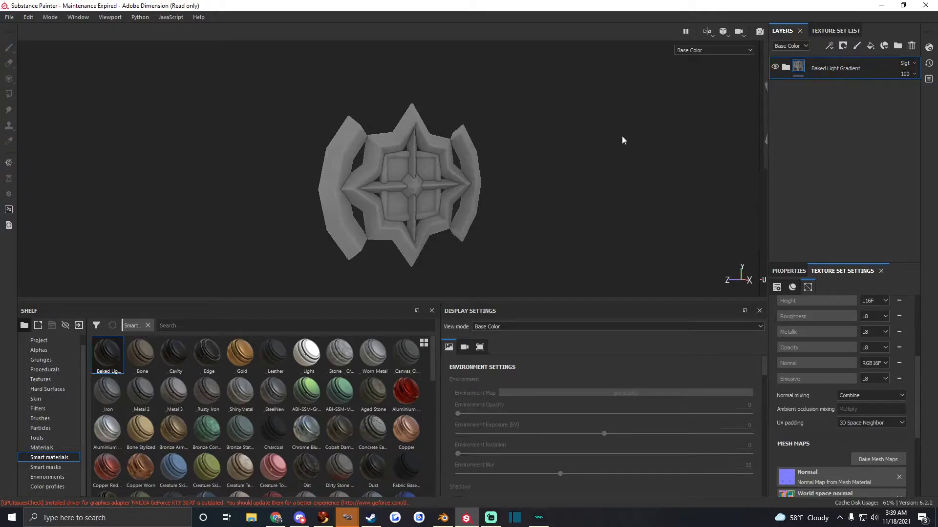
# Switch to the browser to view the Grayscale Maker + 2 Smart Materials page on ArtStation, and return to Substance Painter.
pyautogui.click(276, 517)
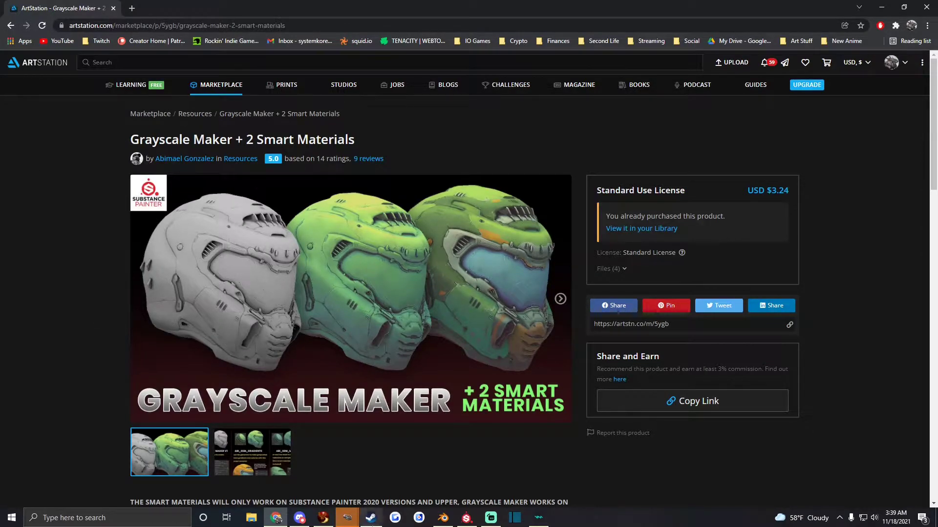
pyautogui.click(443, 518)
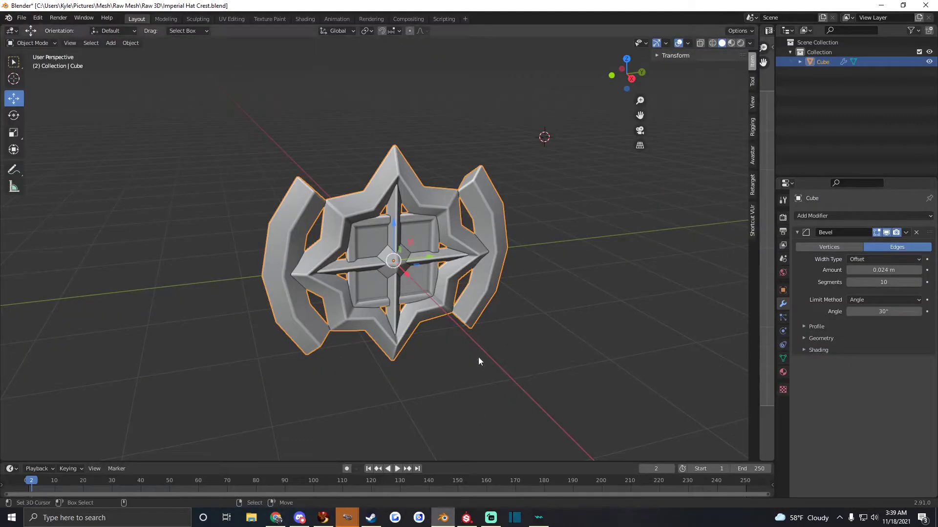
pyautogui.click(467, 519)
# Add the Baked Lighting Environment filter as a layer below the Baked Light Gradient folder.
pyautogui.keyDown('alt'); pyautogui.moveTo(230, 163); pyautogui.dragTo(257, 186); pyautogui.keyUp('alt')
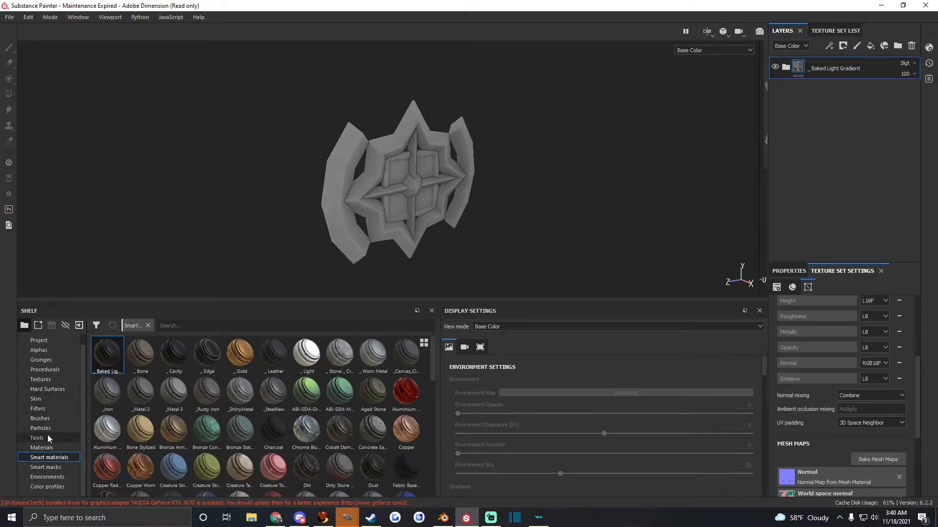
pyautogui.click(45, 409)
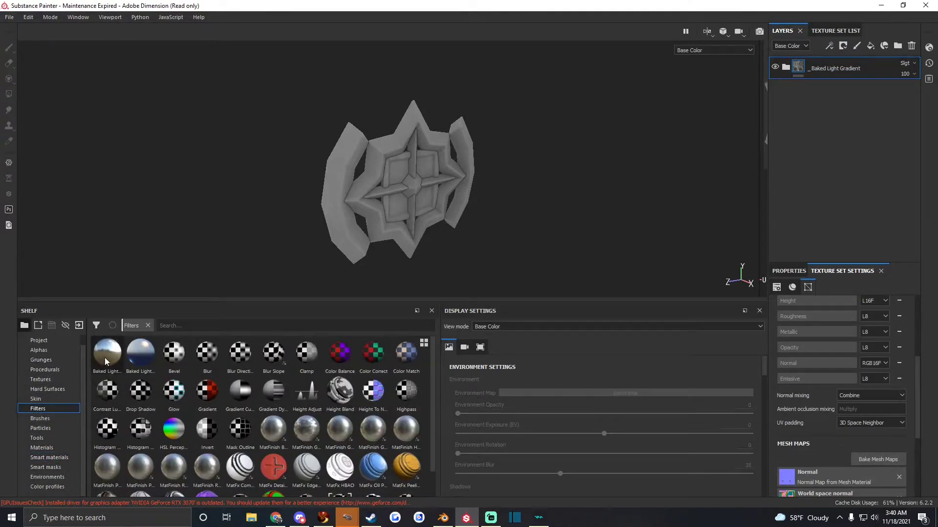
pyautogui.moveTo(110, 355); pyautogui.dragTo(824, 150)
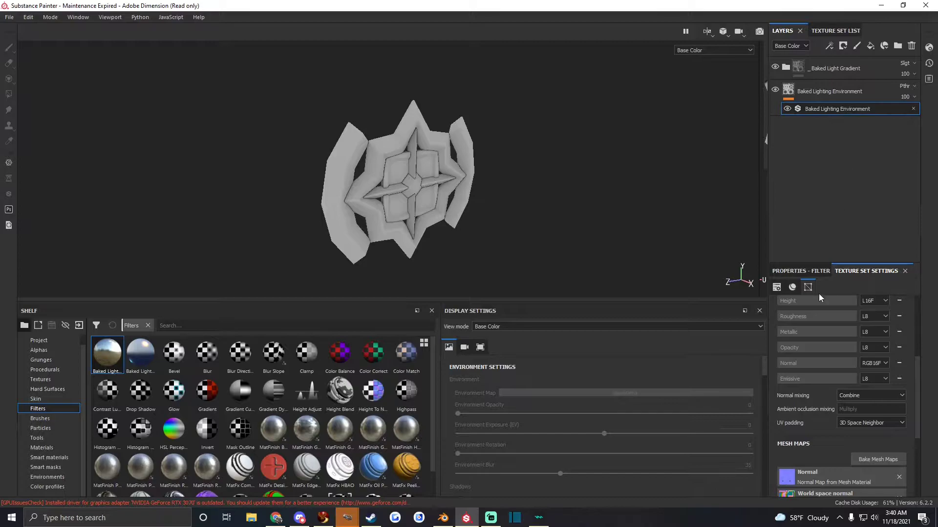
# Try Soft 2RingLowContrast as the Baked Lighting Environment filter's environment map, and replace it with Tomoco Studio.
pyautogui.click(809, 272)
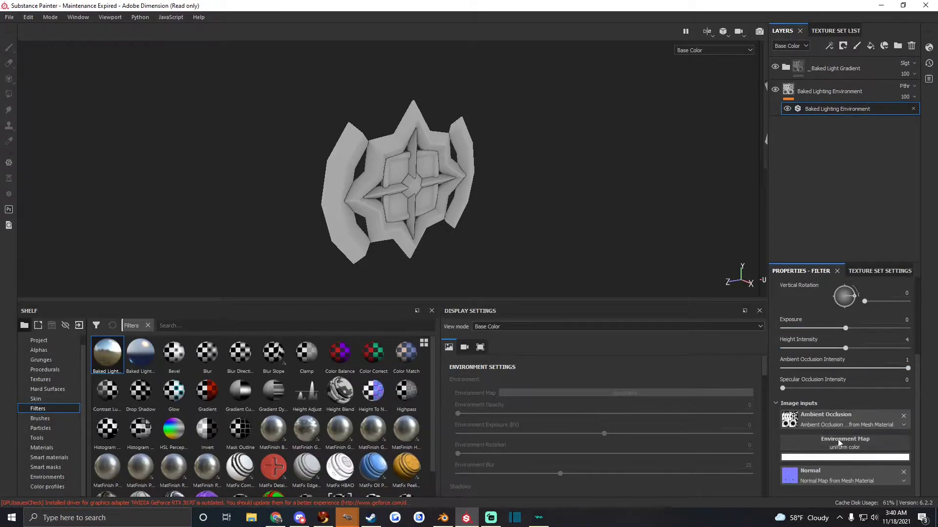
pyautogui.click(47, 477)
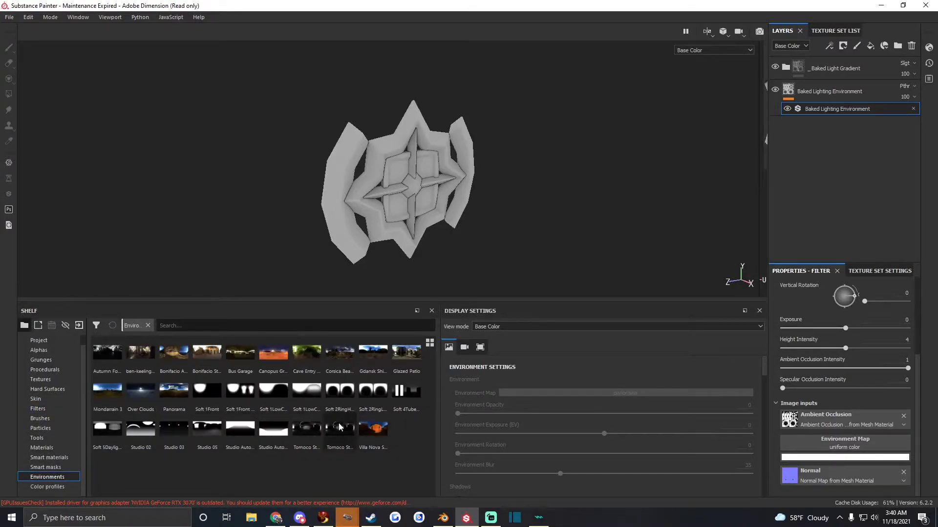
pyautogui.moveTo(369, 395); pyautogui.dragTo(840, 443)
pyautogui.keyDown('alt'); pyautogui.moveTo(390, 198); pyautogui.dragTo(368, 195); pyautogui.keyUp('alt')
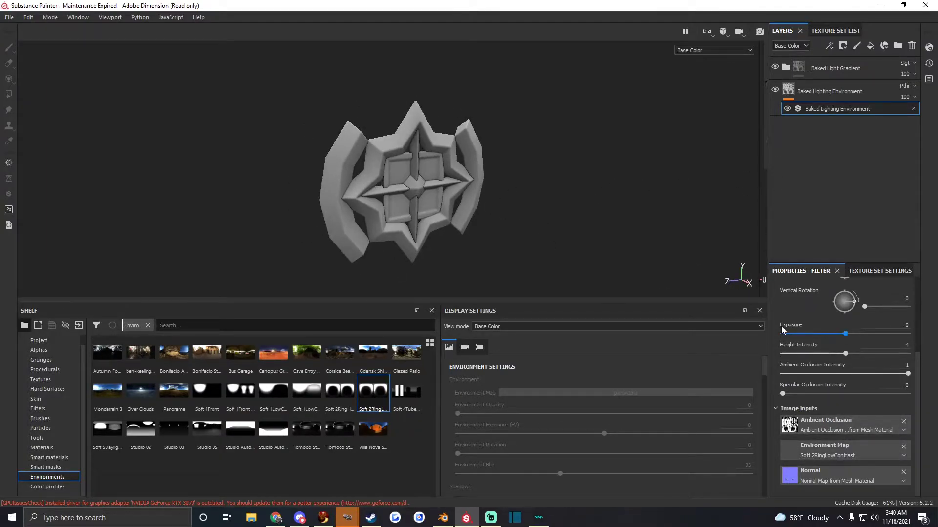
pyautogui.scroll(-1, 476, 240)
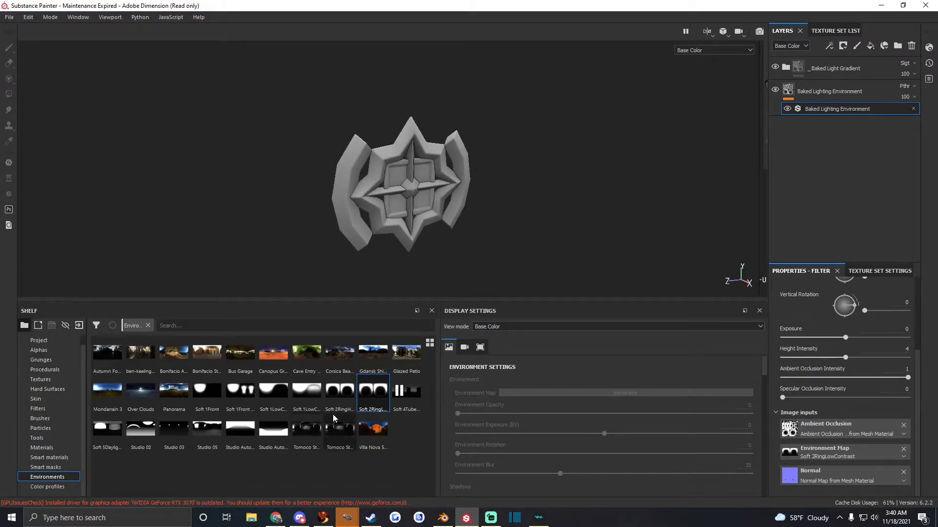
pyautogui.moveTo(312, 435); pyautogui.dragTo(845, 453)
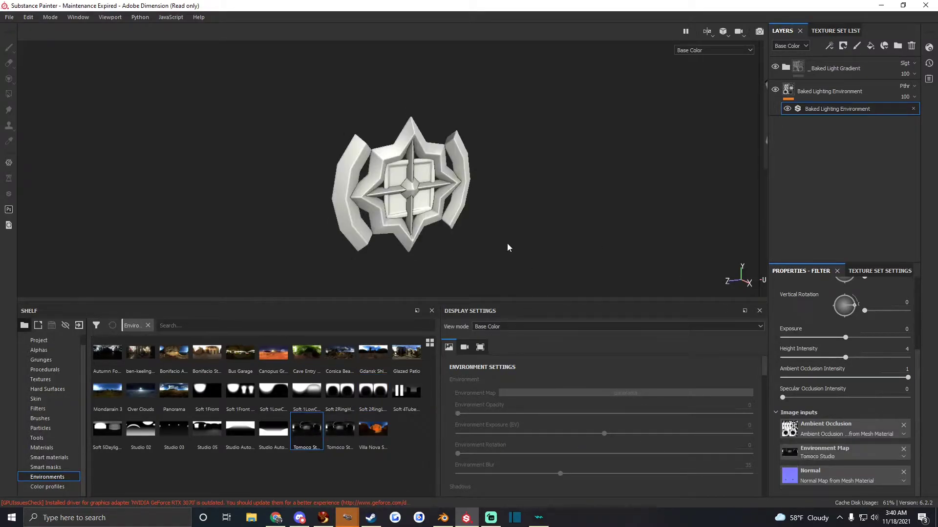
# Add the _SteelNew smart material at the bottom of the layer stack, below the Baked Lighting Environment layer.
pyautogui.scroll(4, 280, 163)
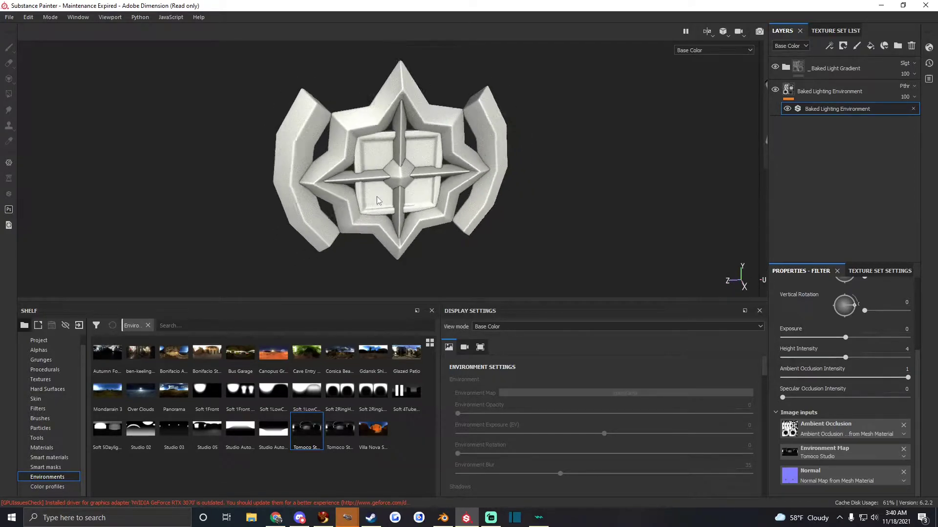
pyautogui.keyDown('alt'); pyautogui.moveTo(376, 200); pyautogui.dragTo(397, 176); pyautogui.keyUp('alt')
pyautogui.scroll(-3, 400, 168)
pyautogui.scroll(3, 400, 176)
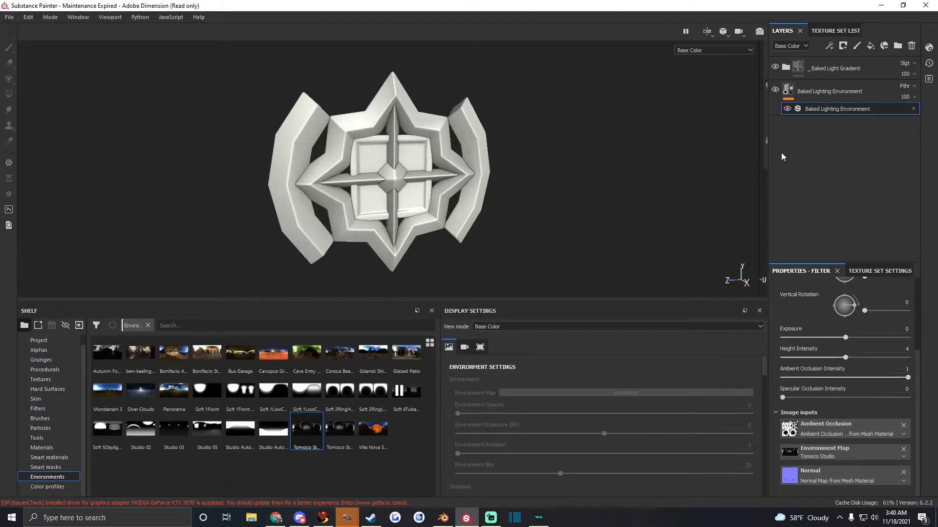
pyautogui.click(48, 457)
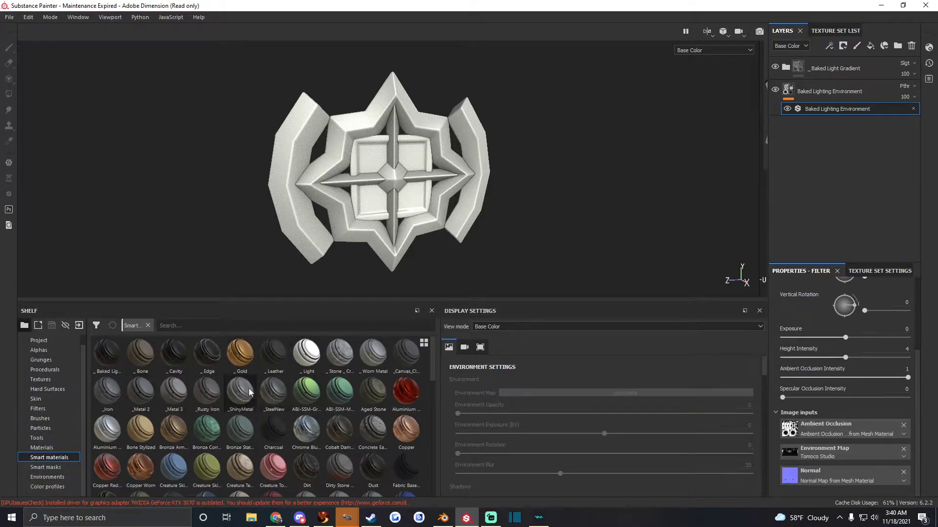
pyautogui.moveTo(274, 398); pyautogui.dragTo(862, 166)
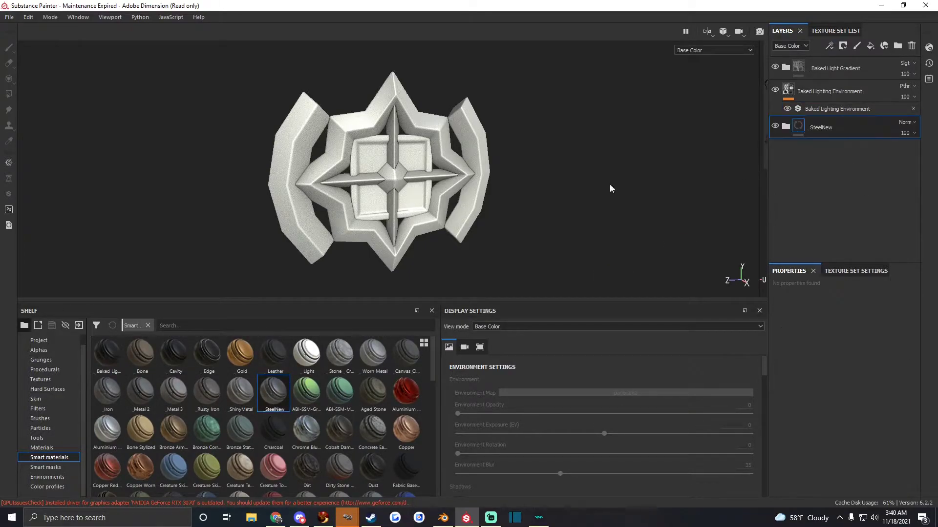
pyautogui.keyDown('alt'); pyautogui.moveTo(420, 199); pyautogui.dragTo(382, 175); pyautogui.keyUp('alt')
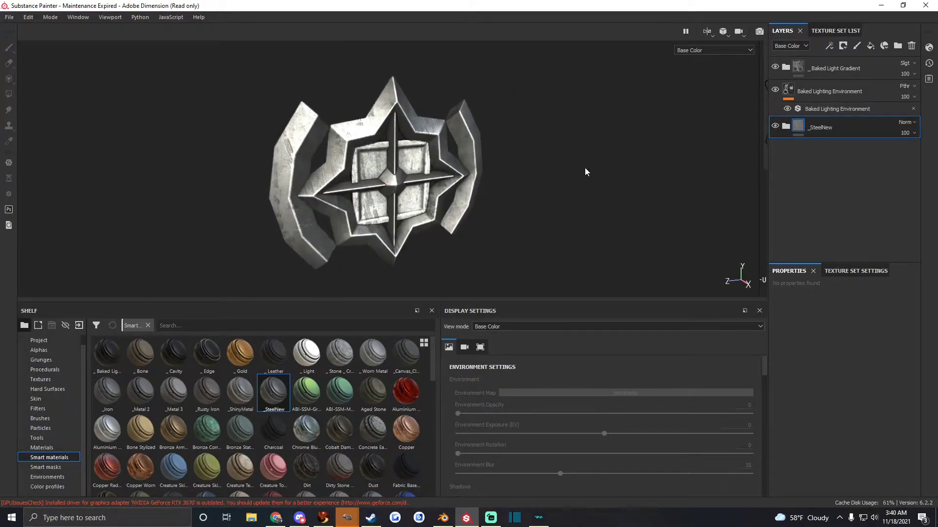
# Select the Baked Light Gradient folder, view the Grayscale Maker product page in the browser, and return to Substance Painter.
pyautogui.click(839, 67)
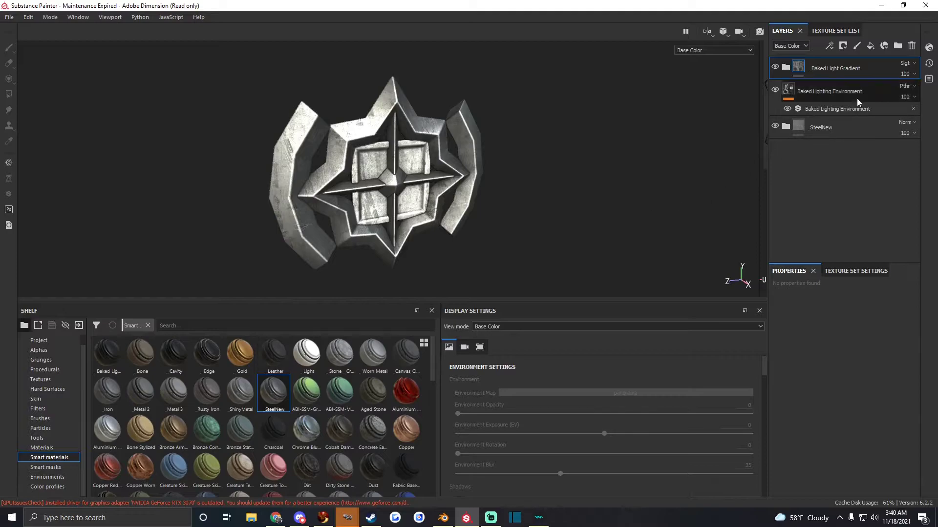
pyautogui.click(276, 517)
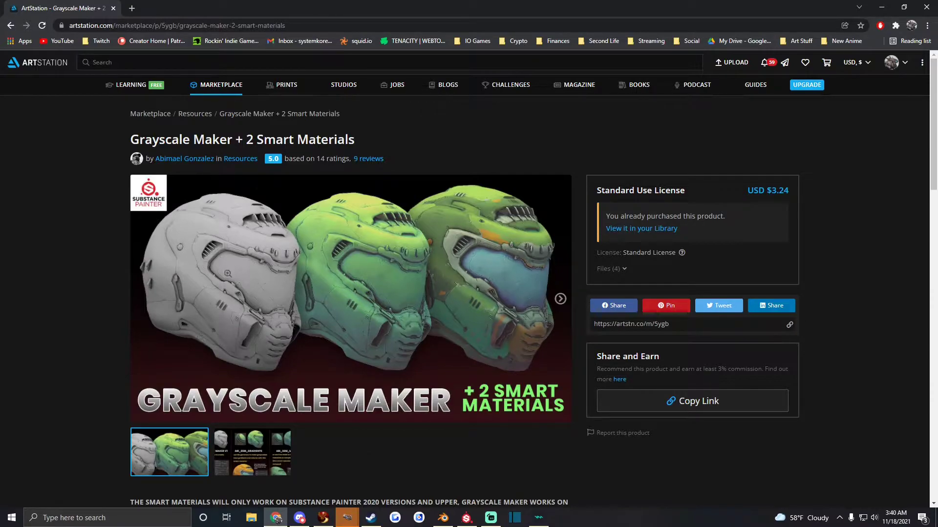
pyautogui.click(443, 517)
pyautogui.click(467, 518)
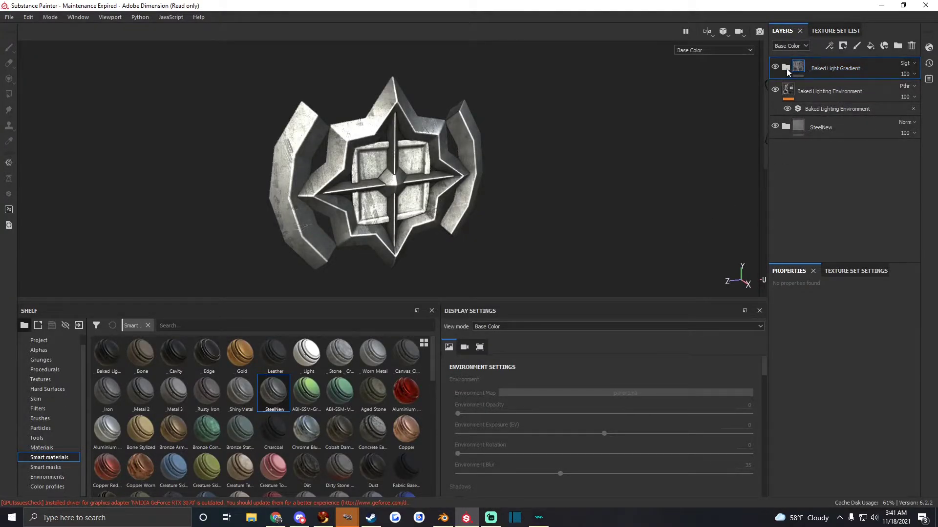
# Expand the Baked Light Gradient folder and look through its Main_2, UnderColor, Main and Base fill layers.
pyautogui.click(786, 68)
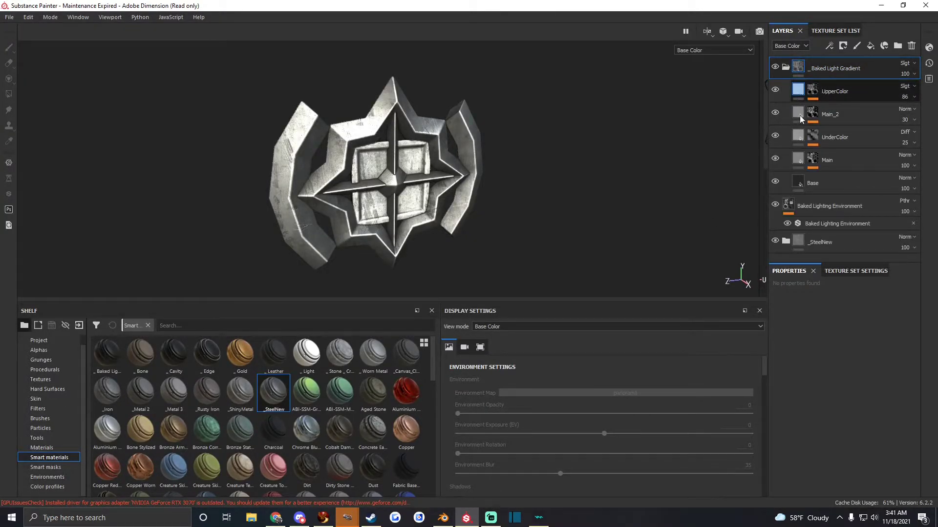
pyautogui.click(799, 115)
pyautogui.click(799, 139)
pyautogui.click(799, 162)
pyautogui.click(799, 184)
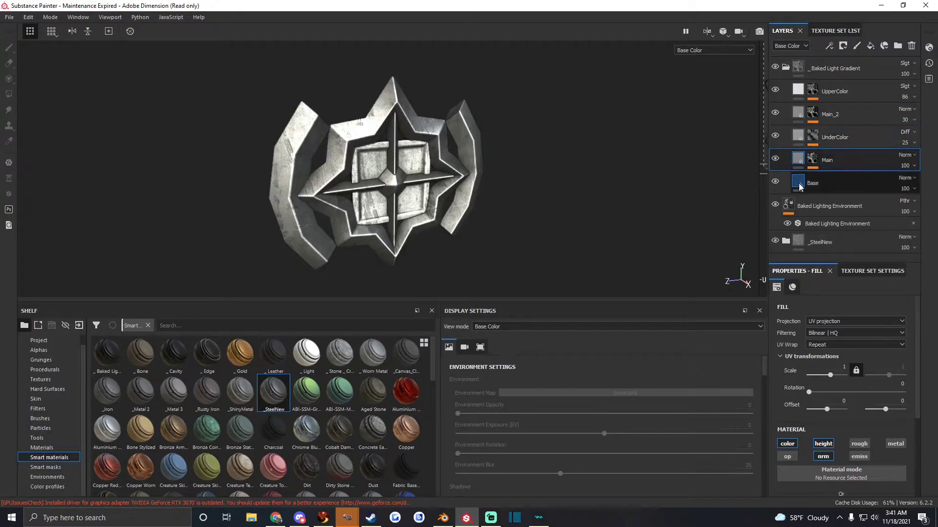
pyautogui.click(800, 186)
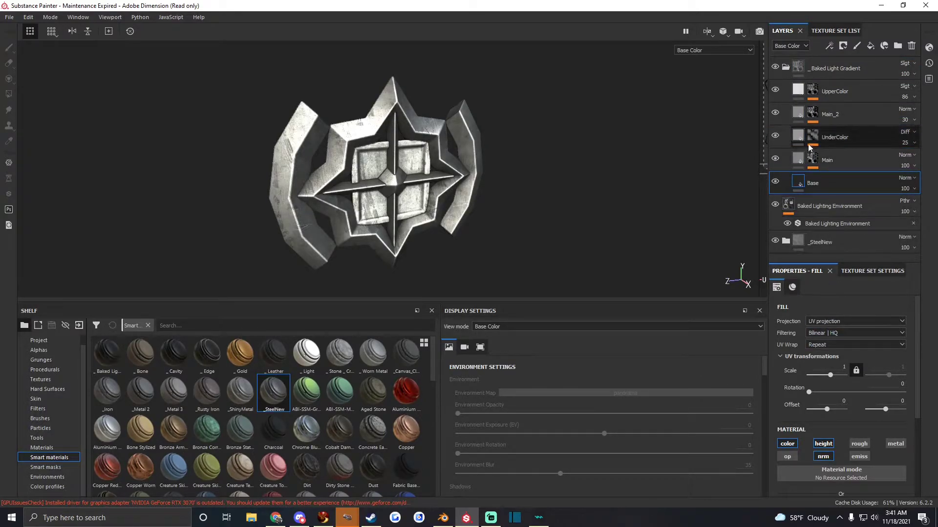
# Try a different saturation for the base color of the Base fill layer in the Baked Light Gradient folder.
pyautogui.scroll(-2, 837, 322)
pyautogui.scroll(-2, 839, 404)
pyautogui.click(840, 396)
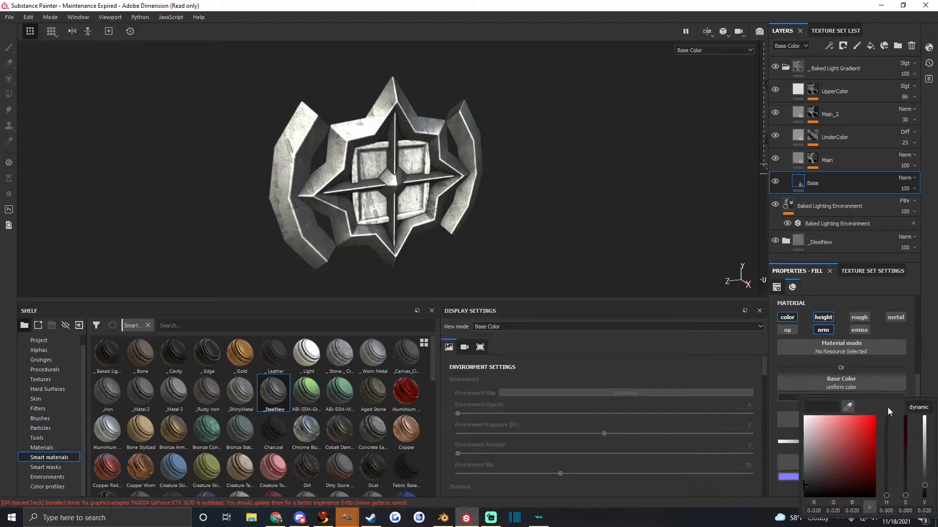
pyautogui.moveTo(906, 464); pyautogui.dragTo(896, 512)
pyautogui.click(638, 224)
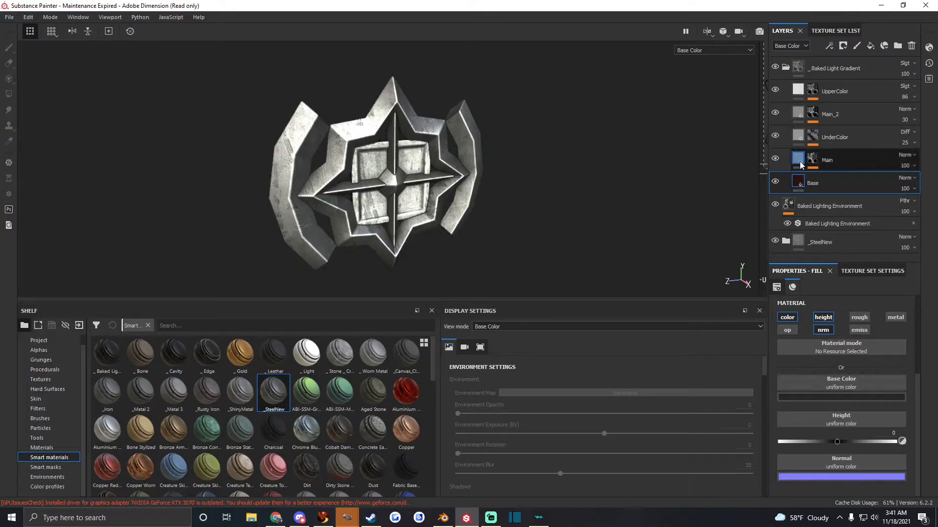
# Collapse the Baked Light Gradient folder and view the Create smart material option among its layer commands.
pyautogui.click(802, 163)
pyautogui.click(786, 68)
pyautogui.click(826, 69)
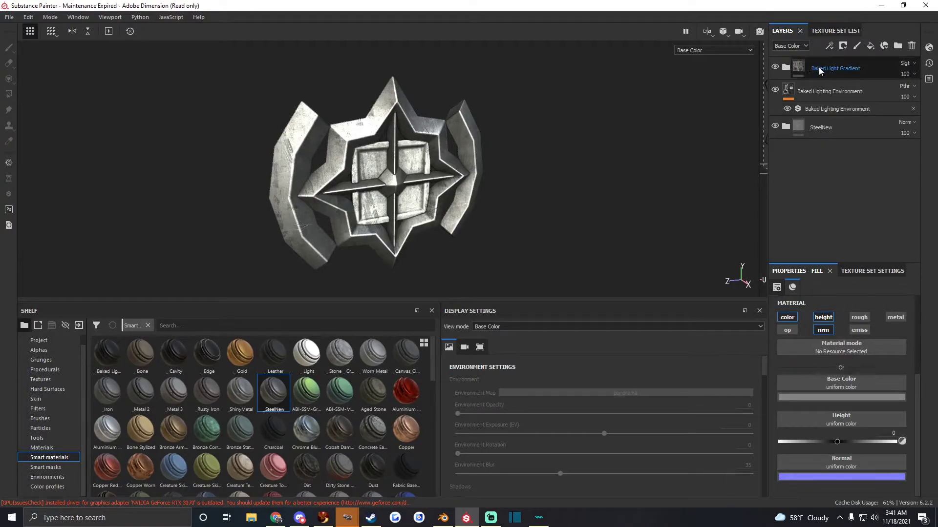
pyautogui.rightClick(826, 68)
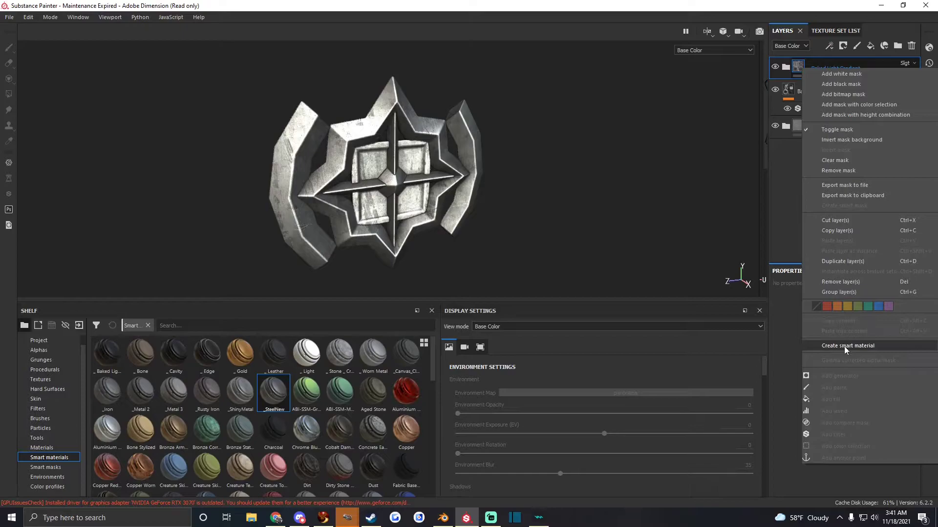
pyautogui.click(699, 90)
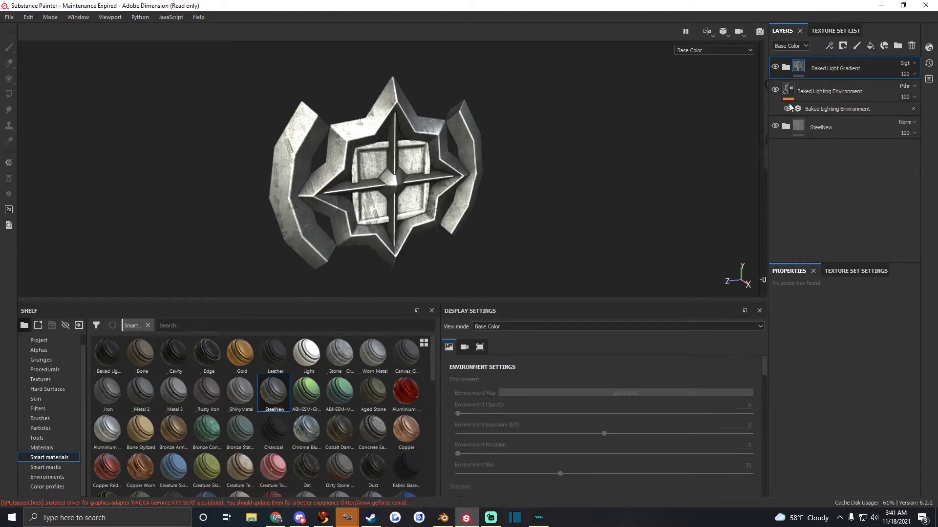
# Try the Overlay blending mode on the Baked Light Gradient folder, and undo the change.
pyautogui.click(904, 63)
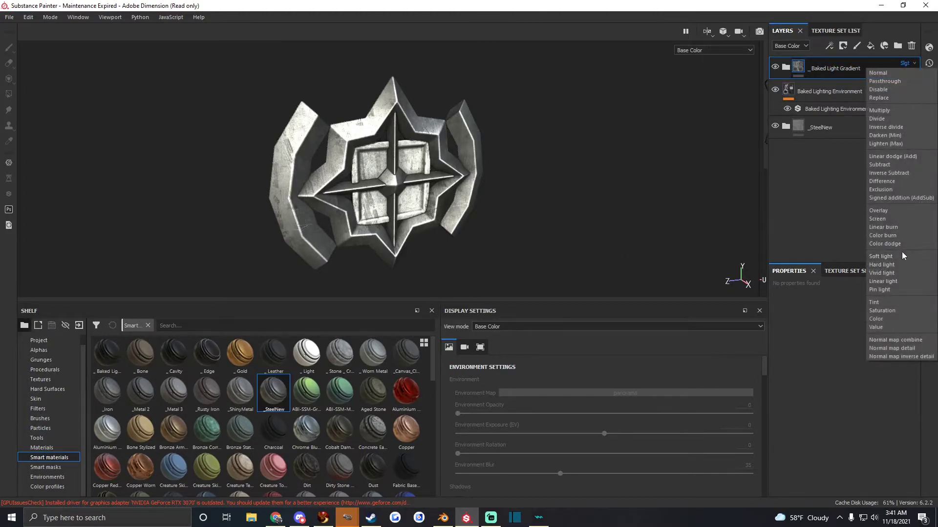
pyautogui.click(803, 190)
pyautogui.click(906, 63)
pyautogui.click(881, 211)
pyautogui.keyDown('alt'); pyautogui.moveTo(531, 172); pyautogui.dragTo(483, 189); pyautogui.keyUp('alt')
pyautogui.hotkey('ctrl', 'z')
# Examine the baked lighting and steel detail on the crest from several angles and distances.
pyautogui.scroll(4, 378, 194)
pyautogui.scroll(-3, 375, 192)
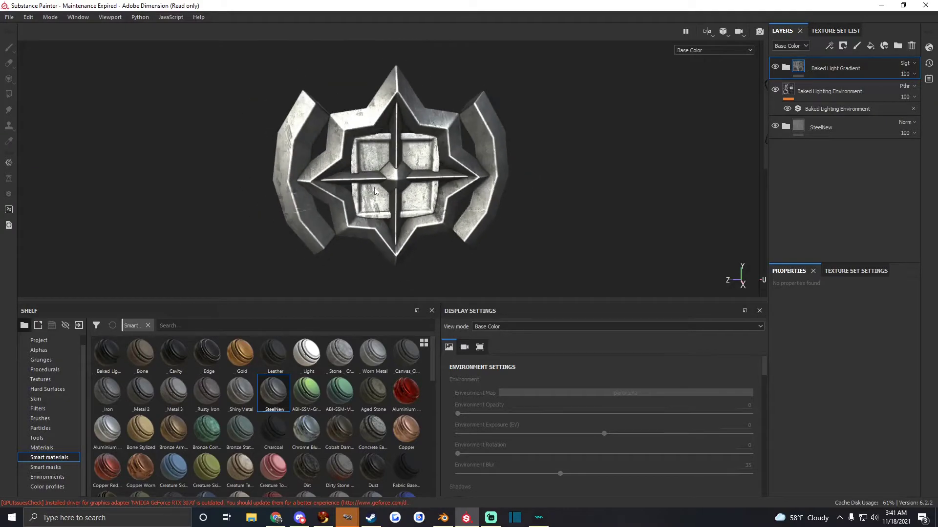
pyautogui.keyDown('alt'); pyautogui.moveTo(395, 175); pyautogui.dragTo(381, 152); pyautogui.keyUp('alt')
pyautogui.scroll(-4, 390, 176)
pyautogui.scroll(3, 390, 176)
pyautogui.scroll(-4, 399, 175)
pyautogui.scroll(2, 396, 186)
pyautogui.scroll(-2, 384, 140)
pyautogui.keyDown('alt'); pyautogui.moveTo(356, 143); pyautogui.dragTo(379, 159, button='middle'); pyautogui.keyUp('alt')
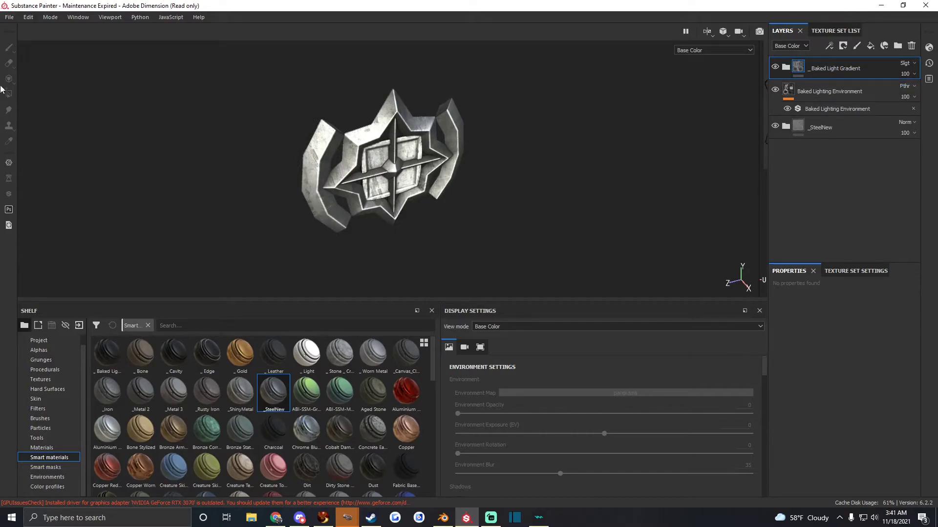
# Open the texture export settings and set the output template to A_SL_Texture_Only.
pyautogui.click(9, 17)
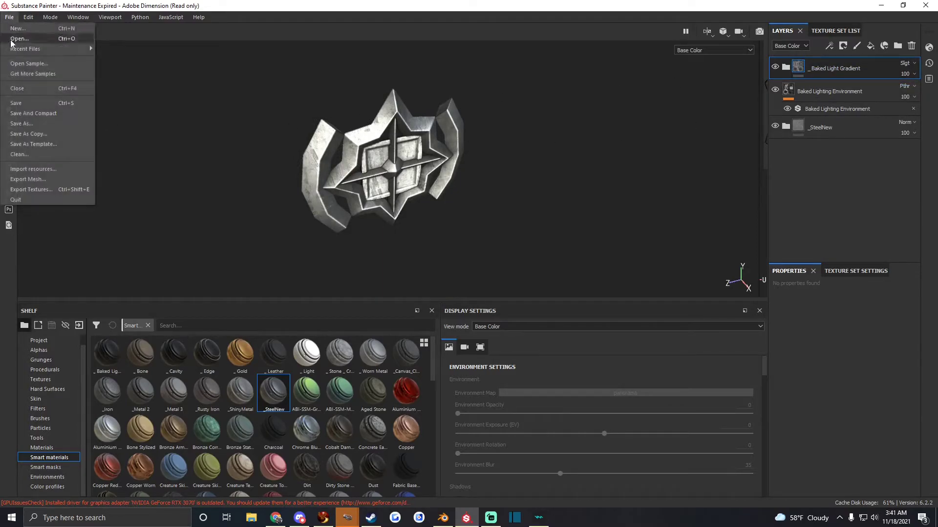
pyautogui.click(14, 189)
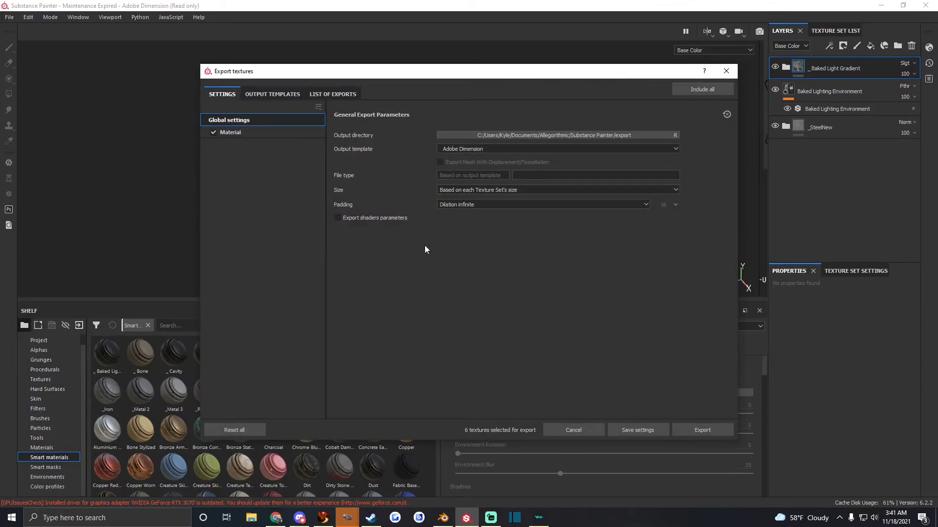
pyautogui.click(453, 149)
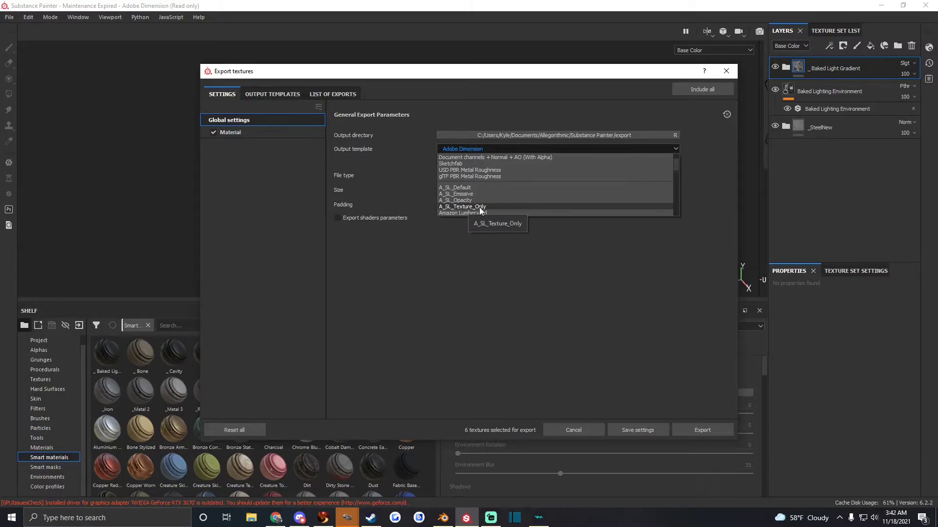
pyautogui.click(465, 207)
# Review the output map defined in the A_SL_Texture_Only export preset.
pyautogui.click(263, 95)
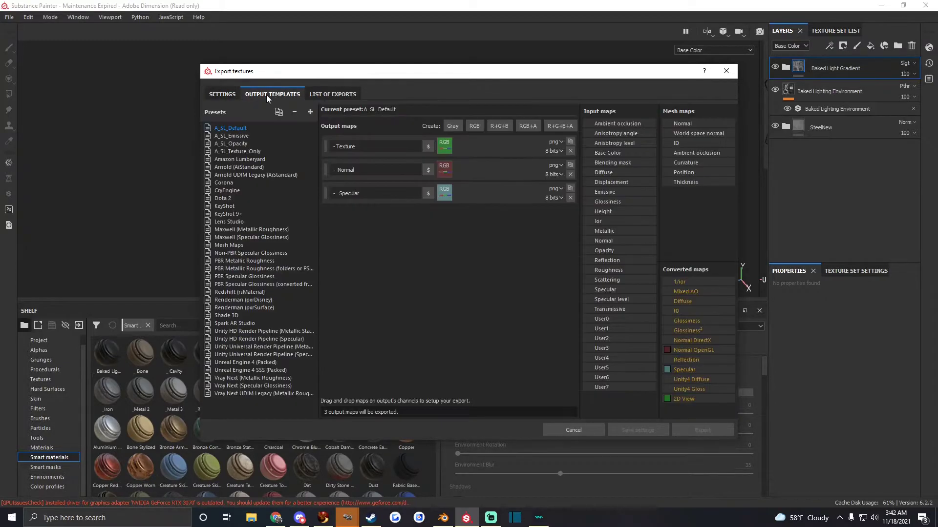
pyautogui.click(238, 152)
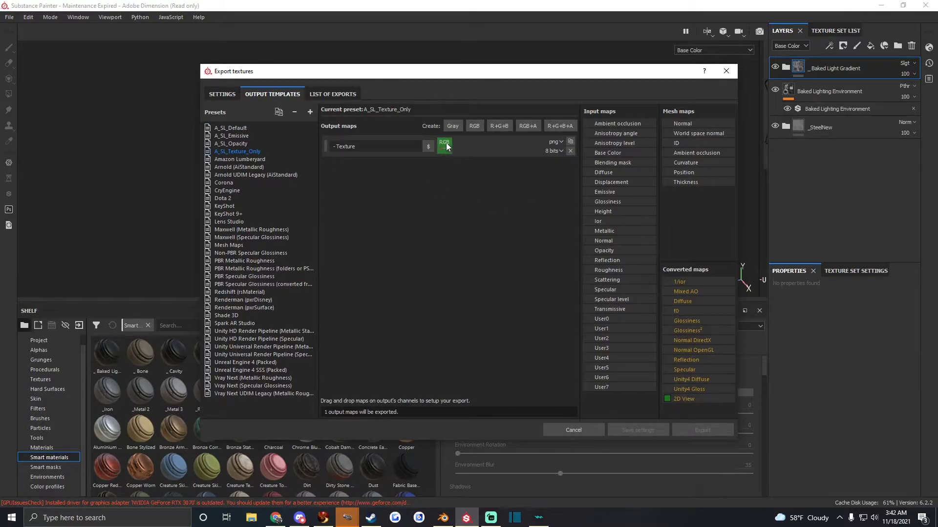
pyautogui.moveTo(448, 141); pyautogui.dragTo(449, 144)
# Export the texture with the chosen template, open the output directory and select the exported Texture.png.
pyautogui.click(222, 94)
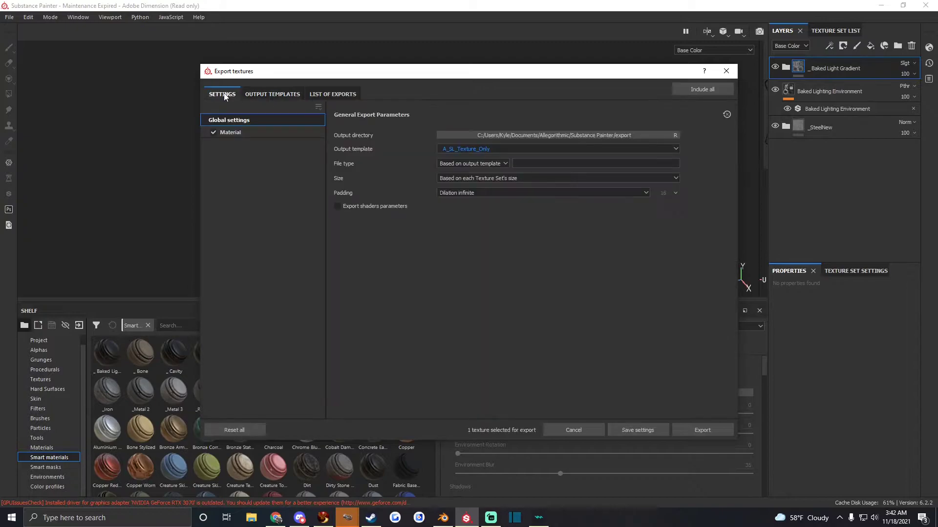
pyautogui.click(701, 431)
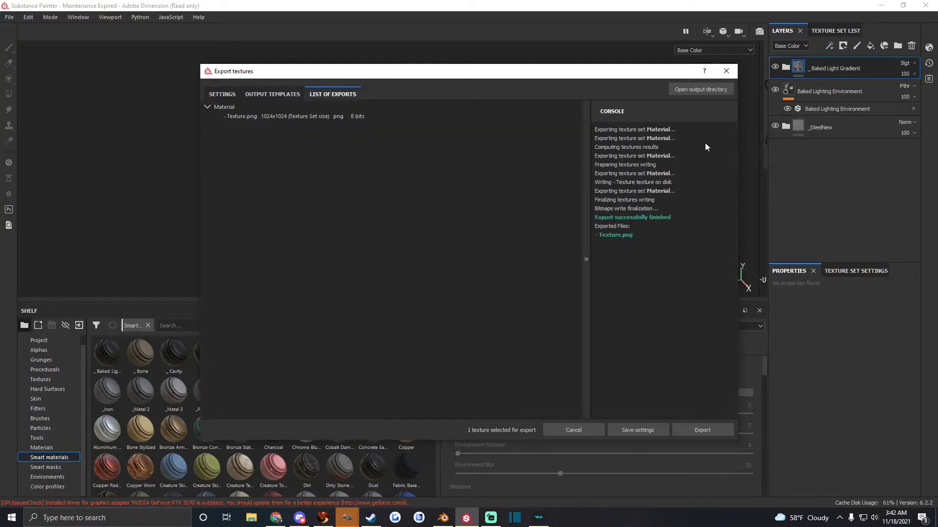
pyautogui.click(690, 90)
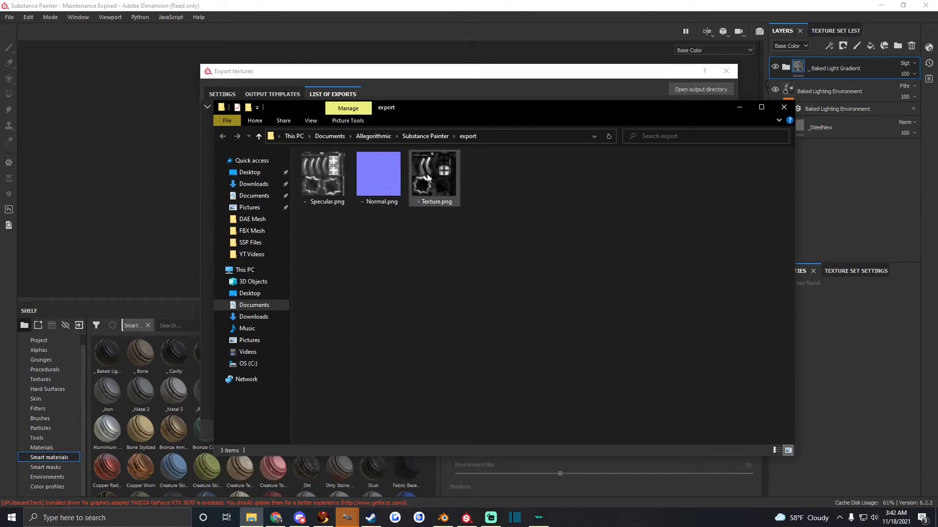
pyautogui.click(428, 177)
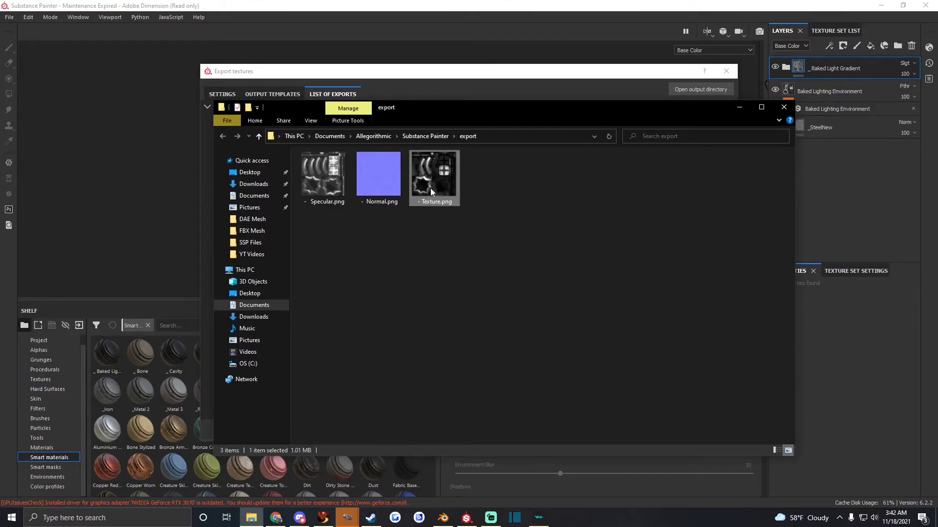
# Close the export window and import the exported Texture.png into the shelf as a texture resource.
pyautogui.click(731, 71)
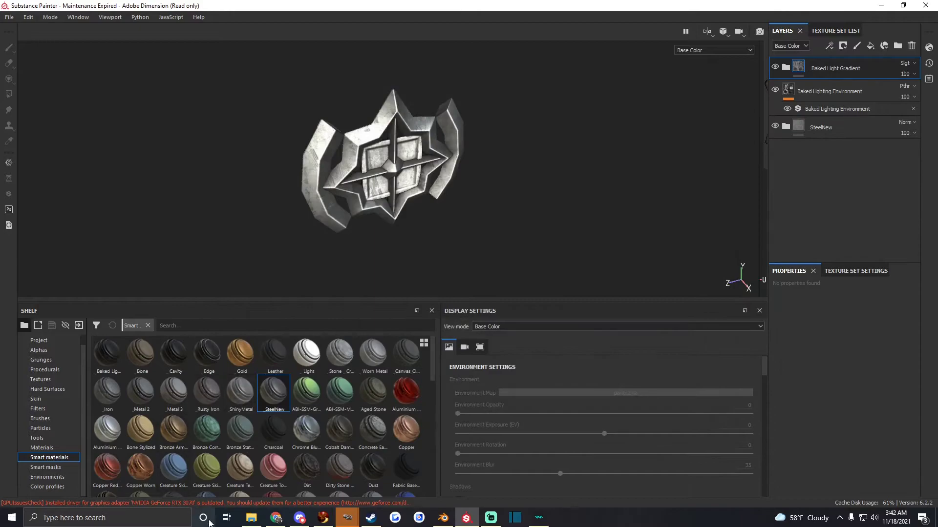
pyautogui.click(251, 518)
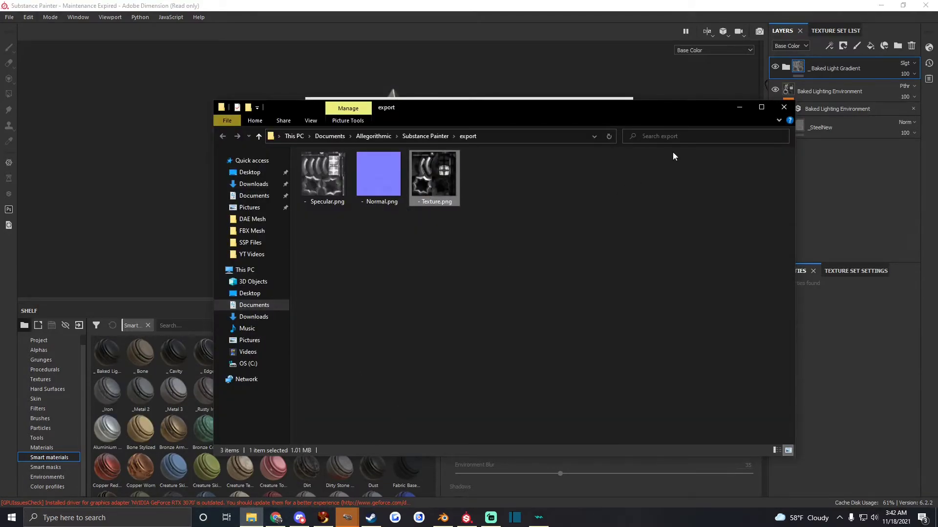
pyautogui.click(784, 107)
pyautogui.click(588, 160)
pyautogui.click(609, 194)
pyautogui.click(565, 377)
pyautogui.click(575, 387)
pyautogui.click(539, 391)
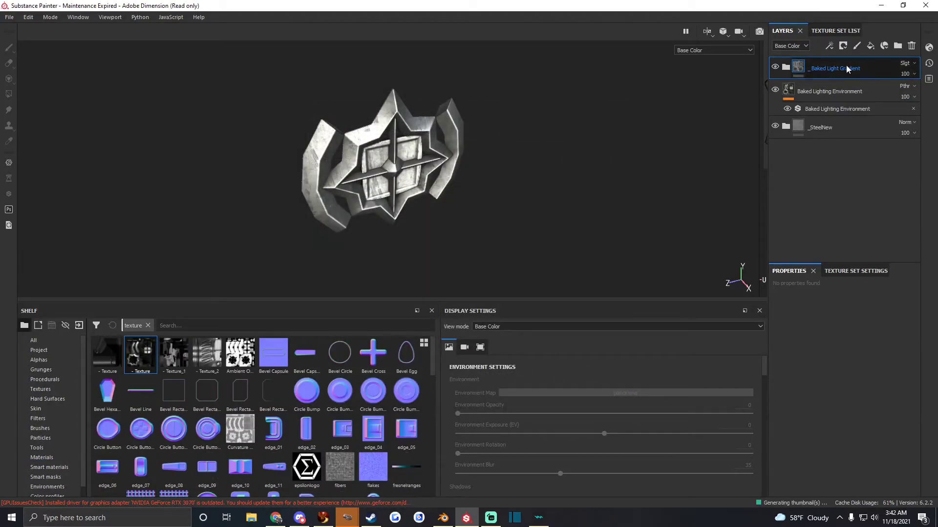
# Add a fill layer above the Baked Light Gradient folder and leave only its color channel enabled.
pyautogui.click(869, 45)
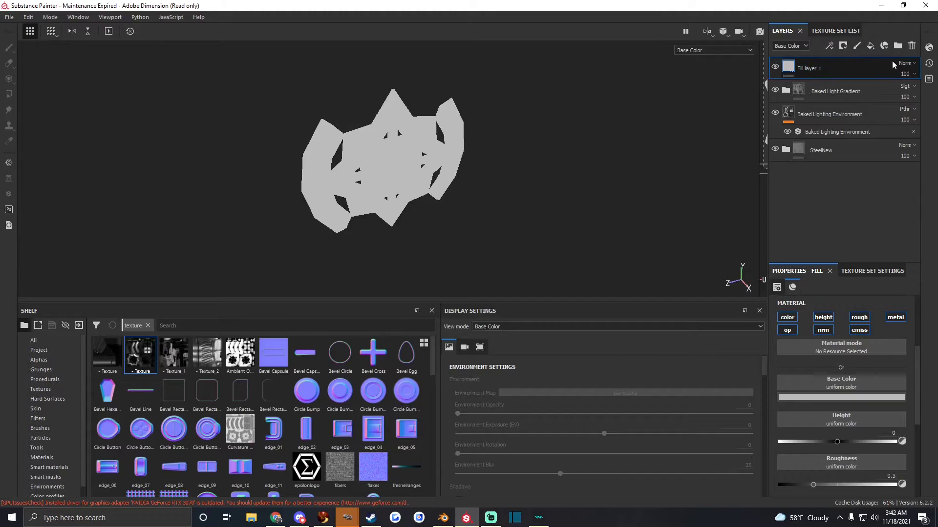
pyautogui.click(791, 332)
pyautogui.click(825, 331)
pyautogui.click(827, 321)
pyautogui.click(862, 320)
pyautogui.click(861, 330)
pyautogui.click(895, 320)
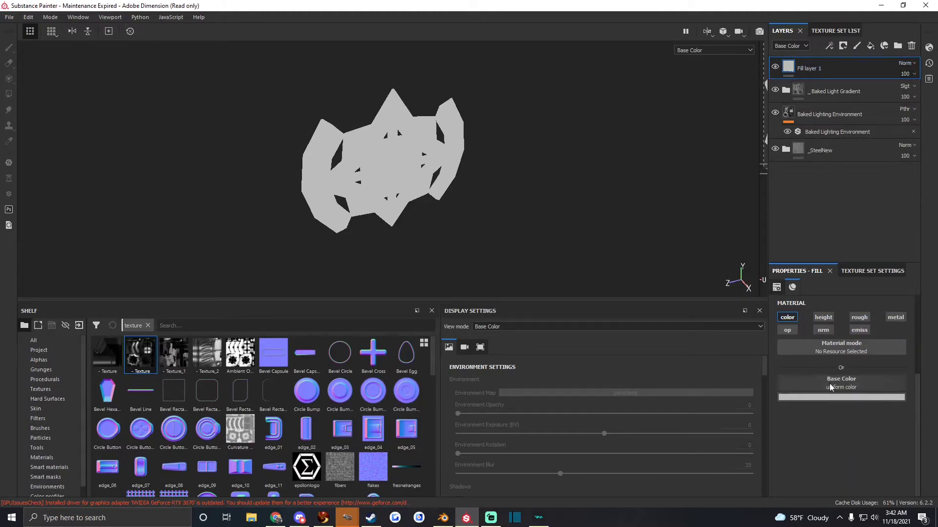
# Set the new fill layer's blending mode to Lighten (Max) and assign the imported Texture as its base color.
pyautogui.click(907, 64)
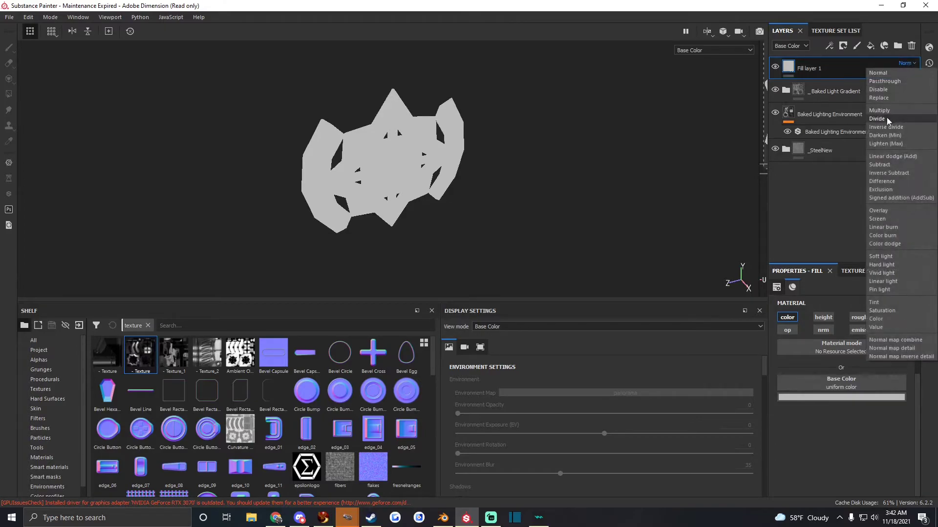
pyautogui.click(879, 143)
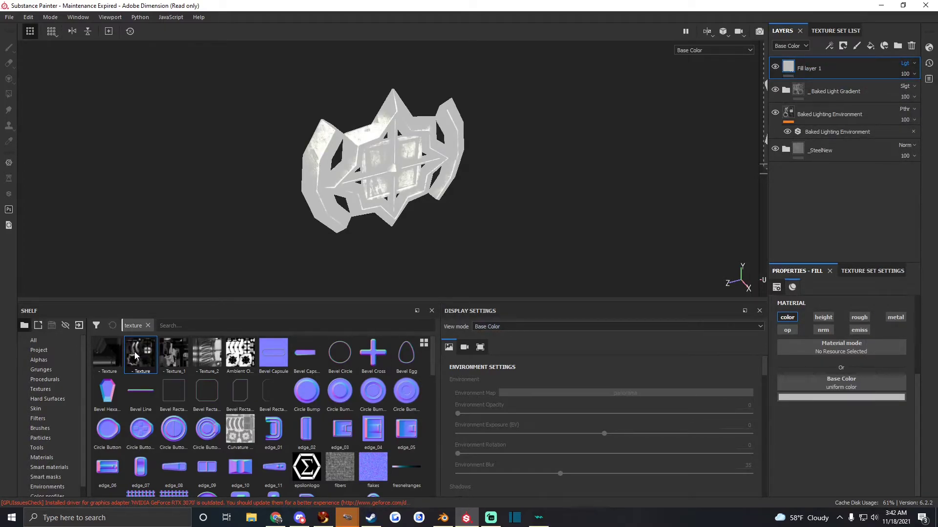
pyautogui.moveTo(136, 356); pyautogui.dragTo(836, 383)
# Inspect the crest up close and compare it with the fill layer hidden and shown.
pyautogui.scroll(5, 433, 173)
pyautogui.keyDown('alt'); pyautogui.moveTo(391, 168); pyautogui.dragTo(489, 153); pyautogui.keyUp('alt')
pyautogui.scroll(-3, 294, 160)
pyautogui.click(775, 69)
pyautogui.click(777, 67)
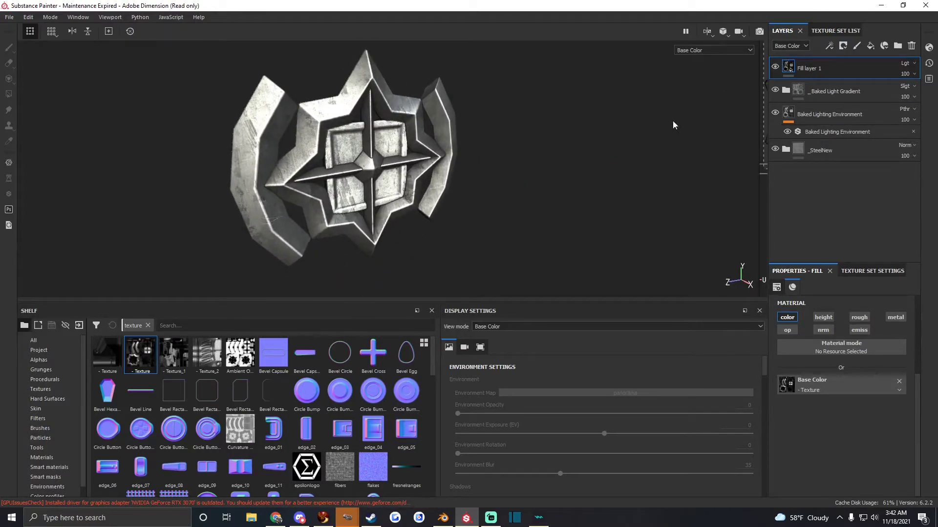
# Set the Baked Lighting Environment filter's horizontal rotation to 180 and inspect the crest's lighting from several angles.
pyautogui.click(825, 131)
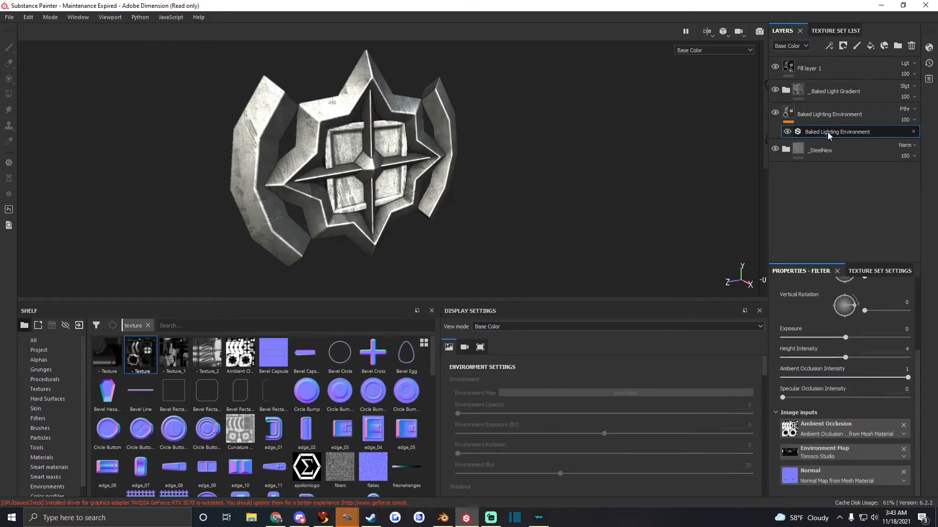
pyautogui.scroll(3, 879, 341)
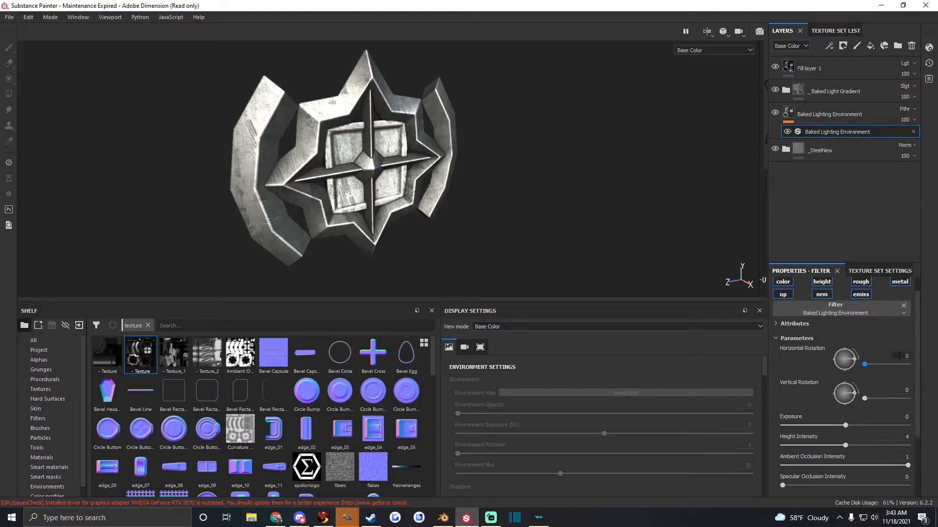
pyautogui.write('180')
pyautogui.press('Return')
pyautogui.keyDown('alt'); pyautogui.moveTo(393, 181); pyautogui.dragTo(783, 183); pyautogui.keyUp('alt')
pyautogui.scroll(-1, 407, 178)
pyautogui.keyDown('alt'); pyautogui.moveTo(407, 179); pyautogui.dragTo(636, 182); pyautogui.keyUp('alt')
pyautogui.scroll(-2, 421, 191)
pyautogui.keyDown('alt'); pyautogui.moveTo(421, 195); pyautogui.dragTo(207, 80); pyautogui.keyUp('alt')
pyautogui.click(17, 19)
pyautogui.click(28, 198)
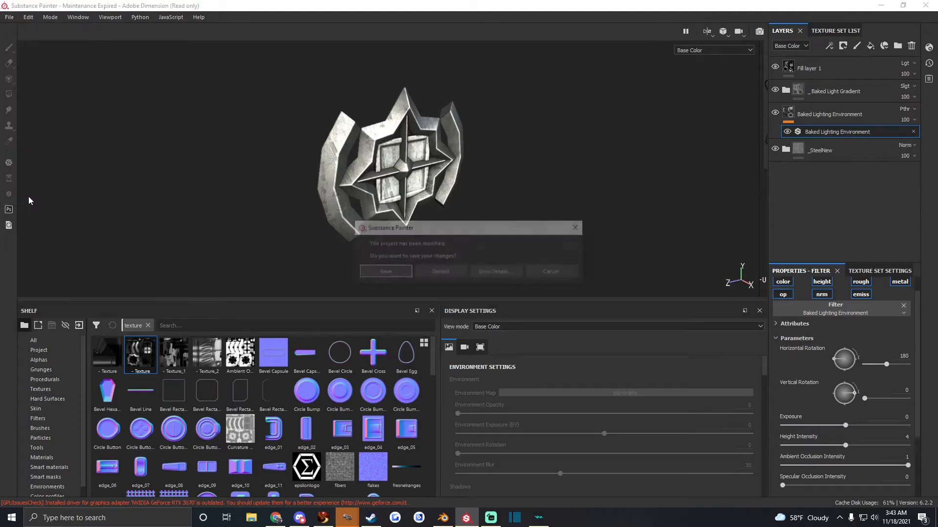
pyautogui.click(554, 273)
# Export the textures with the A_SL_Default output template and close the export window.
pyautogui.click(12, 19)
pyautogui.click(44, 190)
pyautogui.click(469, 148)
pyautogui.click(468, 195)
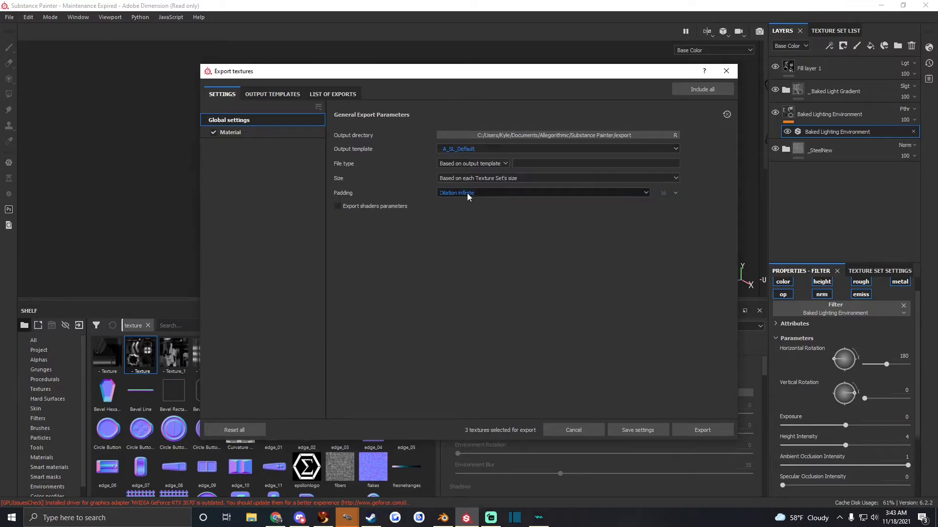
pyautogui.click(704, 427)
pyautogui.click(704, 93)
pyautogui.click(726, 71)
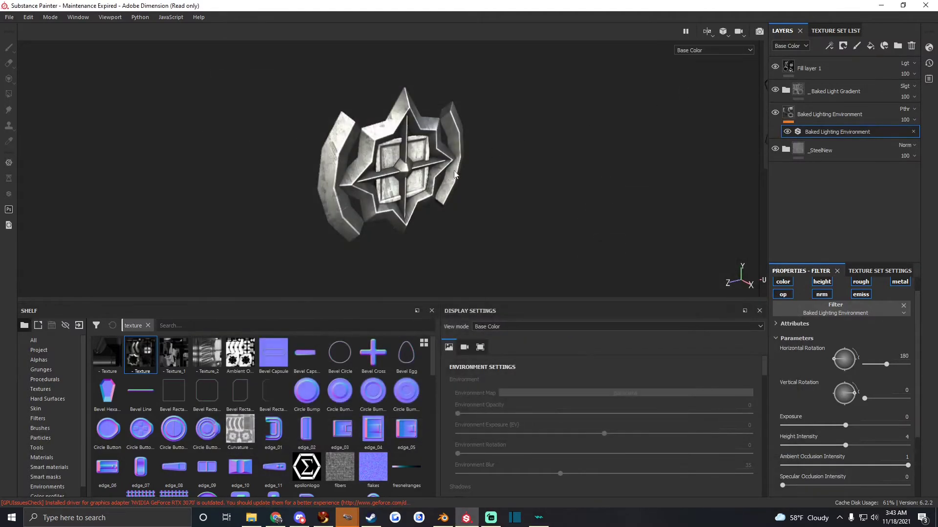
# Export the textures again with the same settings and open the output directory.
pyautogui.click(9, 17)
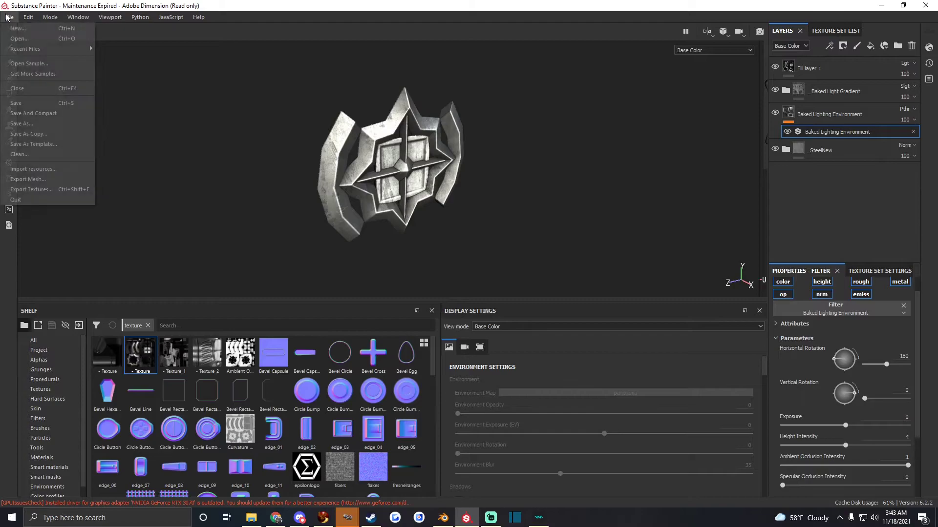
pyautogui.click(29, 189)
pyautogui.click(703, 430)
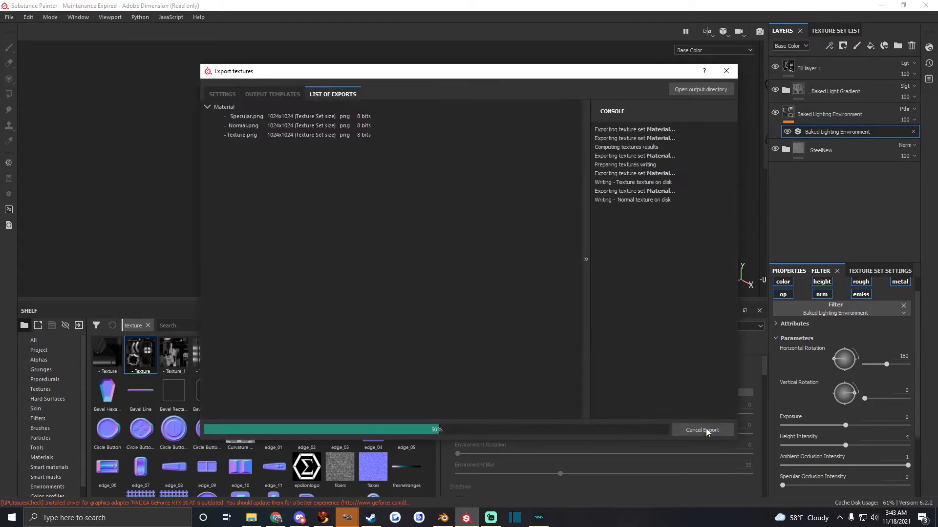
pyautogui.click(699, 89)
# Check the exported Texture.png in the export folder, closing the folder and the export window when done.
pyautogui.click(394, 184)
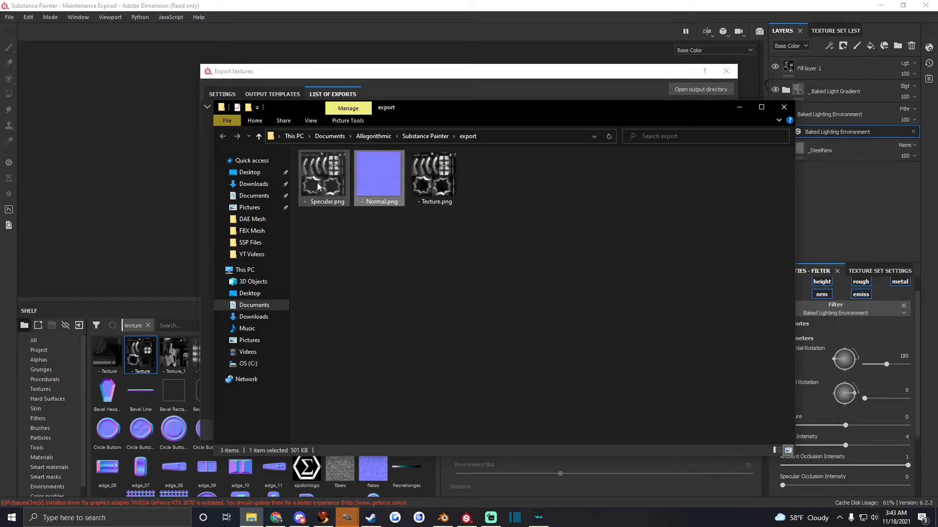
pyautogui.click(426, 180)
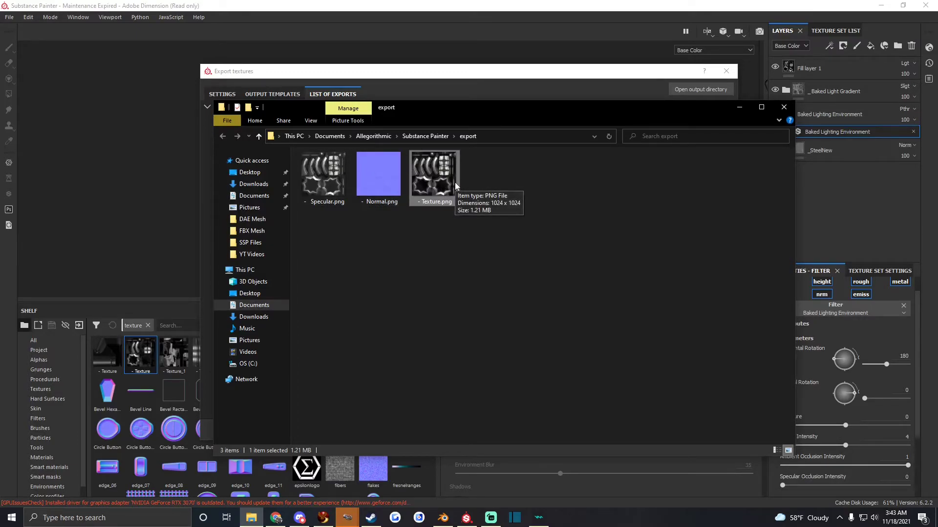
pyautogui.click(511, 188)
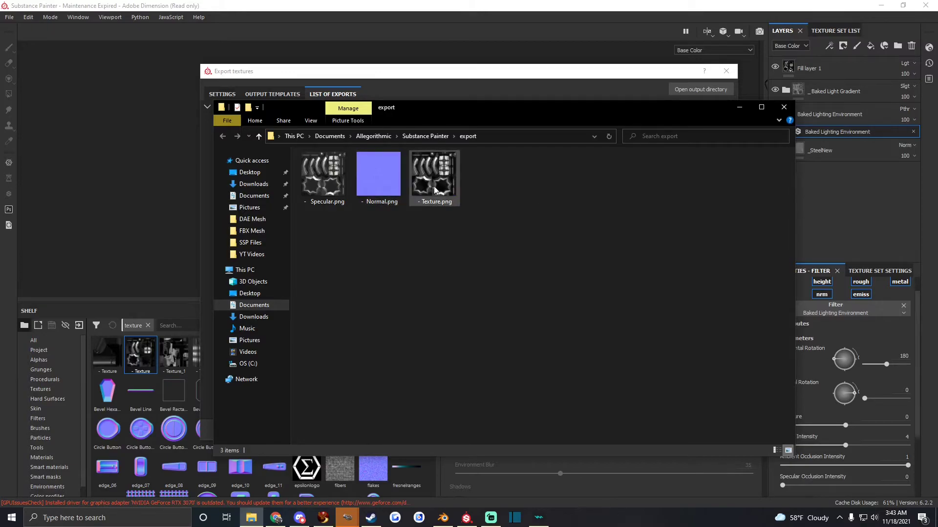
pyautogui.click(783, 110)
pyautogui.click(726, 71)
# Set the Baked Lighting Environment filter's horizontal rotation to 86 and view the relit crest.
pyautogui.keyDown('alt'); pyautogui.moveTo(649, 184); pyautogui.dragTo(422, 186); pyautogui.keyUp('alt')
pyautogui.scroll(-1, 408, 189)
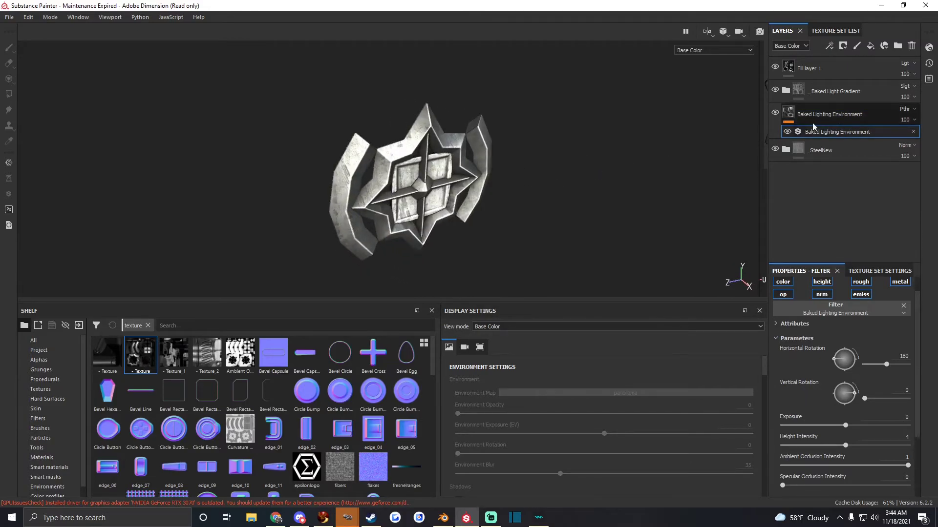
pyautogui.moveTo(834, 360); pyautogui.dragTo(845, 344)
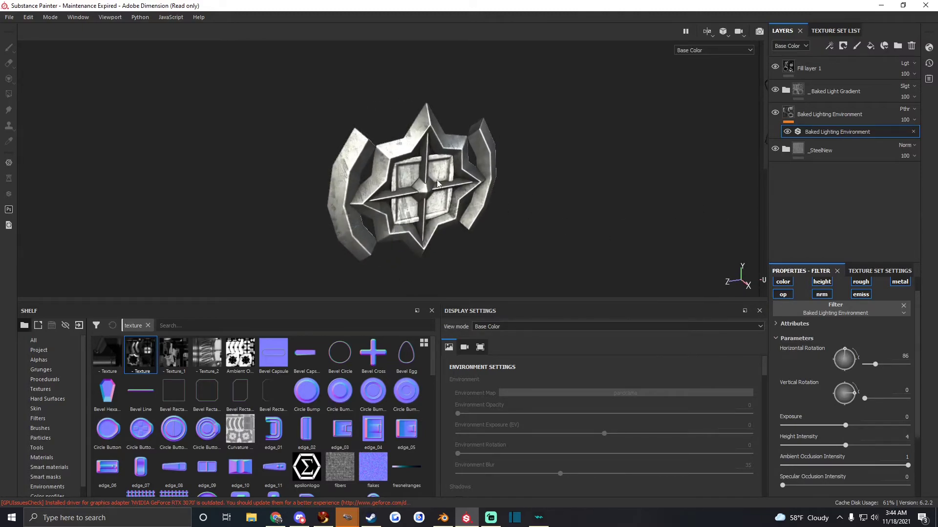
pyautogui.keyDown('alt'); pyautogui.moveTo(410, 174); pyautogui.dragTo(418, 202); pyautogui.keyUp('alt')
# Hide Fill layer 1 and the Baked Light Gradient folder after viewing the crest from different angles.
pyautogui.click(806, 68)
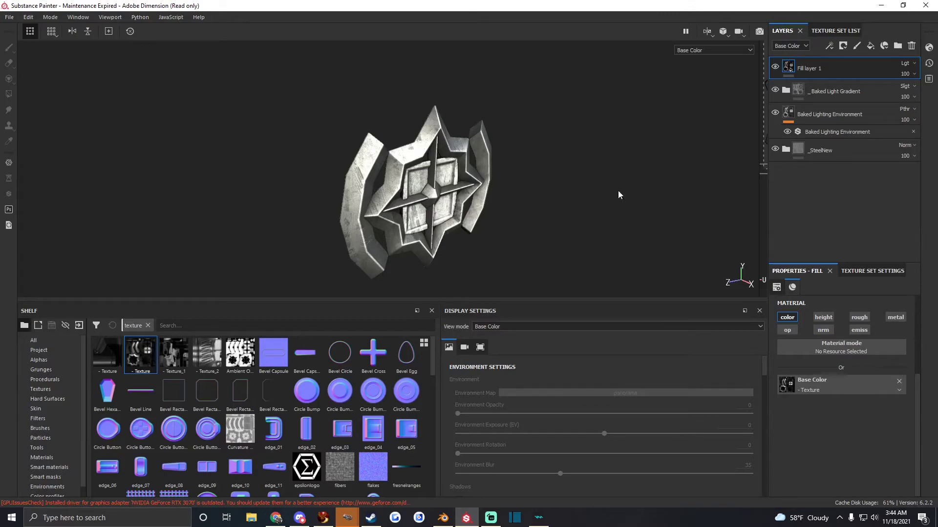
pyautogui.keyDown('alt'); pyautogui.moveTo(400, 189); pyautogui.dragTo(268, 205); pyautogui.keyUp('alt')
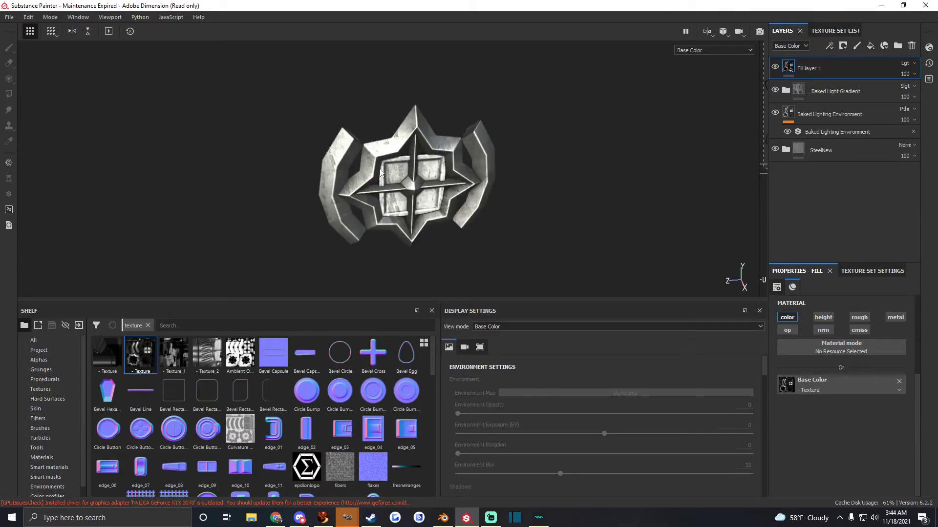
pyautogui.keyDown('alt'); pyautogui.moveTo(379, 171); pyautogui.dragTo(403, 176); pyautogui.keyUp('alt')
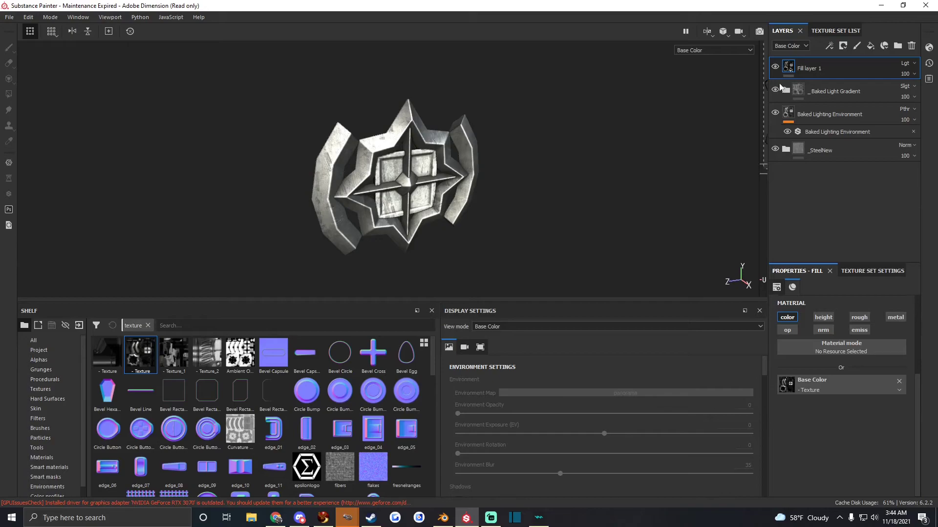
pyautogui.click(775, 67)
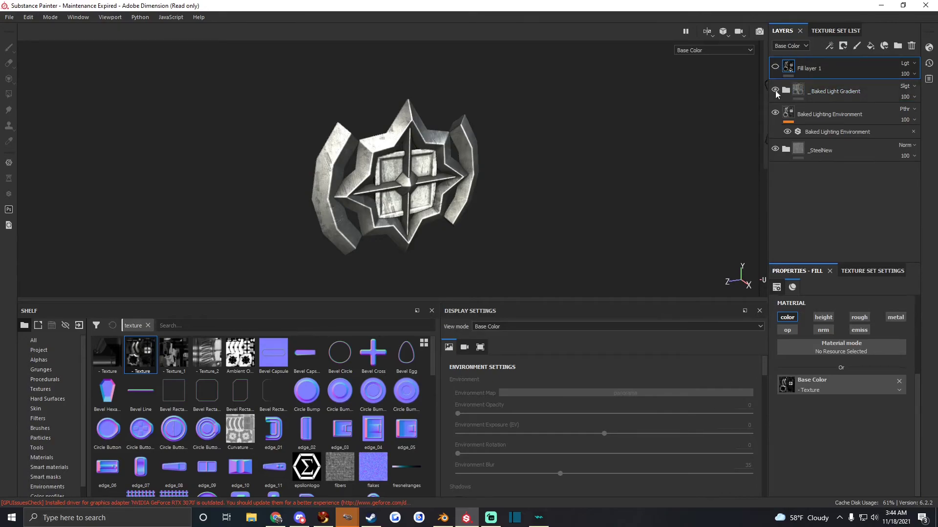
pyautogui.click(776, 91)
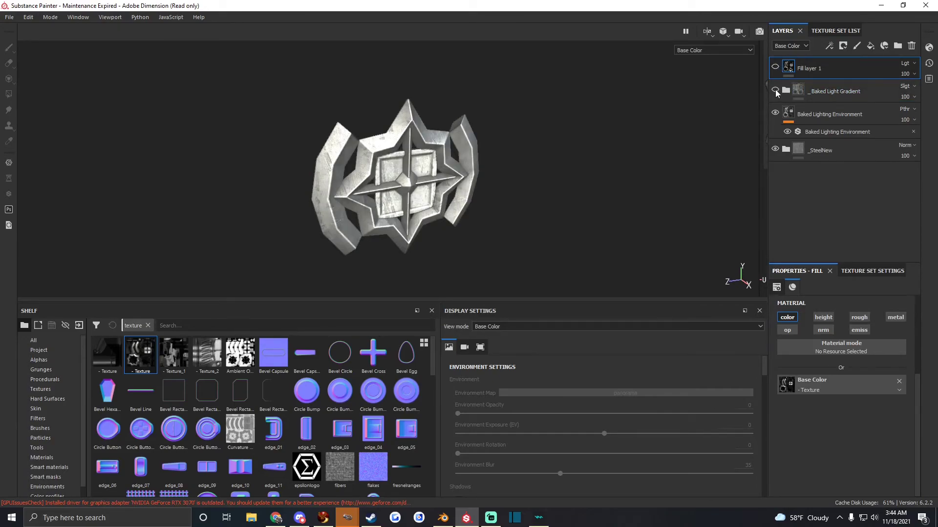
# Lower the Baked Lighting Environment filter's exposure to -0.69.
pyautogui.click(820, 132)
pyautogui.moveTo(844, 426)
pyautogui.mouseDown()
pyautogui.moveTo(830, 427)
pyautogui.moveTo(839, 427)
pyautogui.mouseUp()
# Set the luminosity to 0.45 and the contrast to 0.17 on the Steel Base layer inside the SteelNew folder.
pyautogui.click(786, 149)
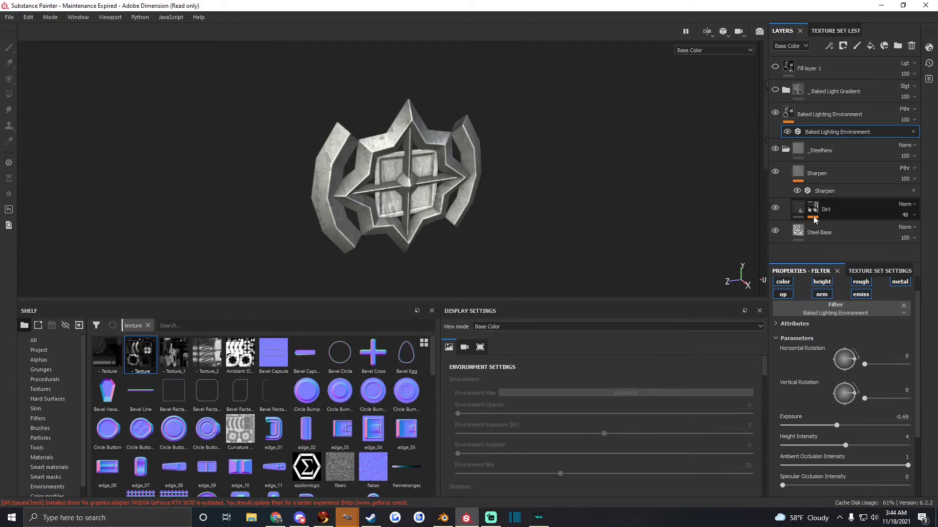
pyautogui.click(799, 234)
pyautogui.click(812, 423)
pyautogui.scroll(-5, 830, 391)
pyautogui.scroll(1, 827, 362)
pyautogui.moveTo(845, 343)
pyautogui.mouseDown()
pyautogui.moveTo(833, 343)
pyautogui.moveTo(858, 366)
pyautogui.mouseUp()
pyautogui.scroll(3, 484, 201)
pyautogui.keyDown('alt'); pyautogui.moveTo(428, 201); pyautogui.dragTo(470, 203); pyautogui.keyUp('alt')
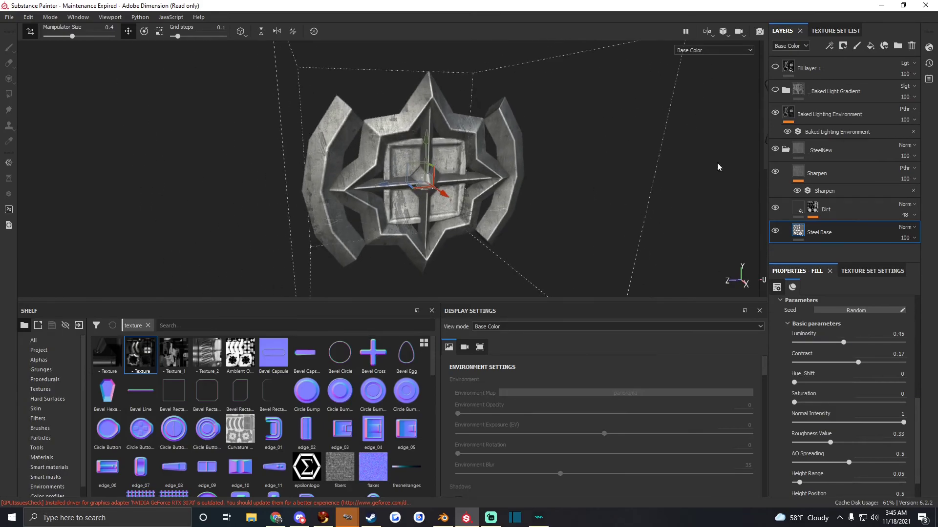
# Compare the crest with the Baked Light Gradient folder shown and hidden, viewing it near and far.
pyautogui.click(775, 90)
pyautogui.click(775, 90)
pyautogui.keyDown('alt'); pyautogui.moveTo(584, 196); pyautogui.dragTo(543, 207); pyautogui.keyUp('alt')
pyautogui.scroll(-4, 543, 208)
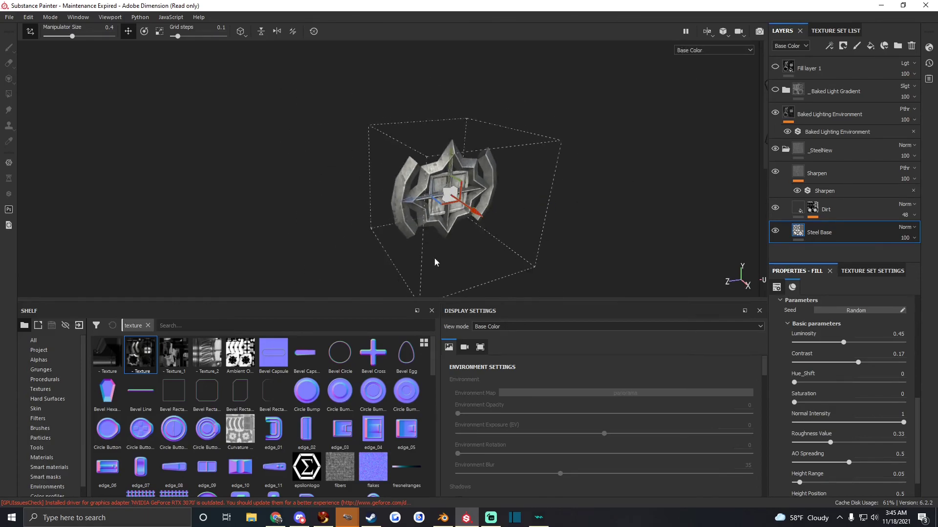
pyautogui.scroll(4, 423, 240)
pyautogui.keyDown('alt'); pyautogui.moveTo(548, 200); pyautogui.dragTo(518, 195, button='middle'); pyautogui.keyUp('alt')
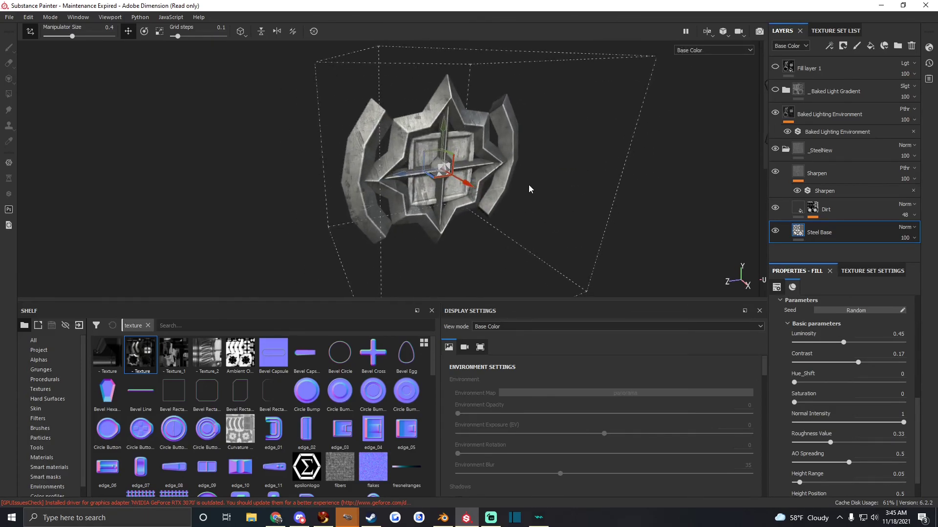